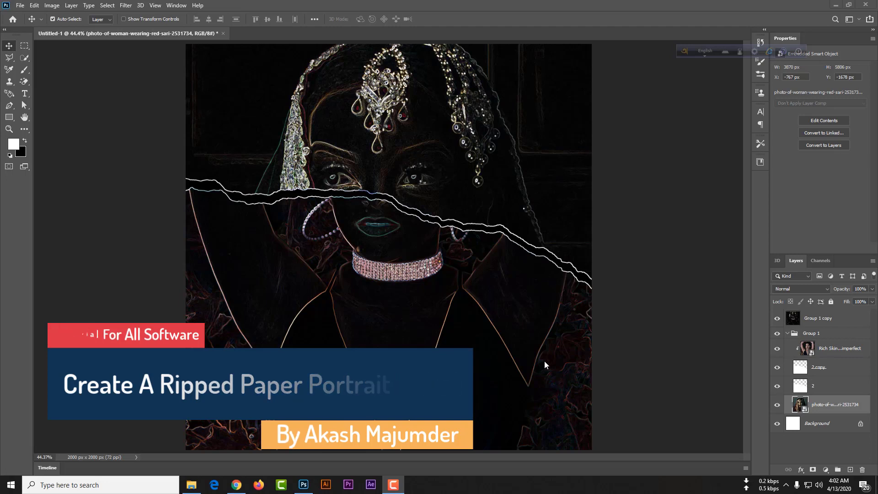
# Browse the Filter menu without applying anything and toggle the Group 1 copy layer's visibility.
pyautogui.click(126, 5)
pyautogui.click(124, 7)
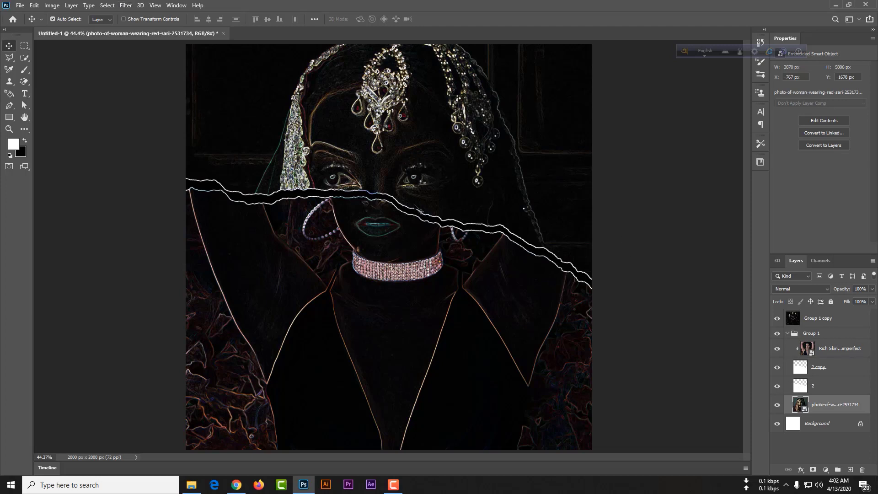
pyautogui.click(778, 319)
pyautogui.click(777, 318)
pyautogui.click(777, 319)
pyautogui.click(777, 319)
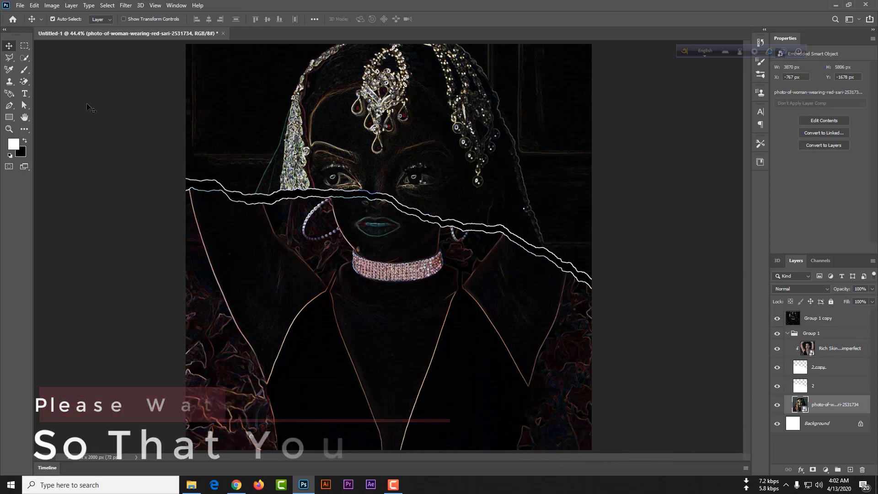
# Create a 2000 × 2000 px, 72 ppi document named 'Ripped'.
pyautogui.click(20, 5)
pyautogui.click(30, 15)
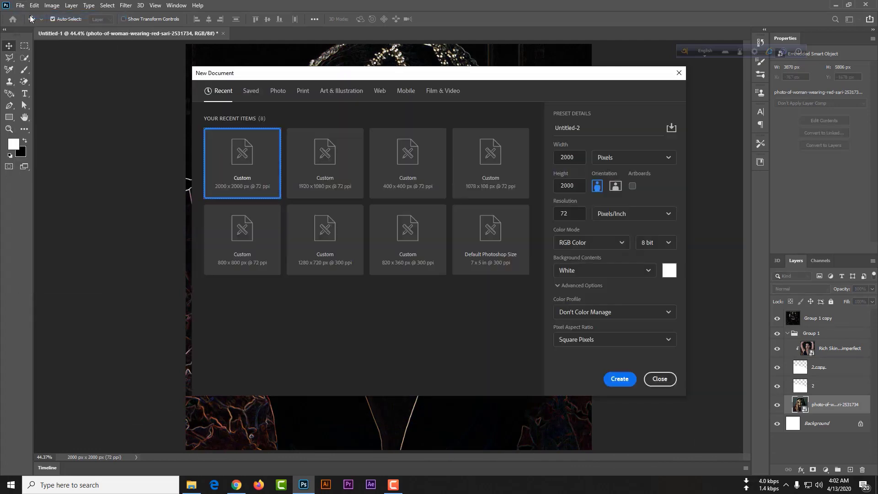
pyautogui.click(582, 158)
pyautogui.click(580, 186)
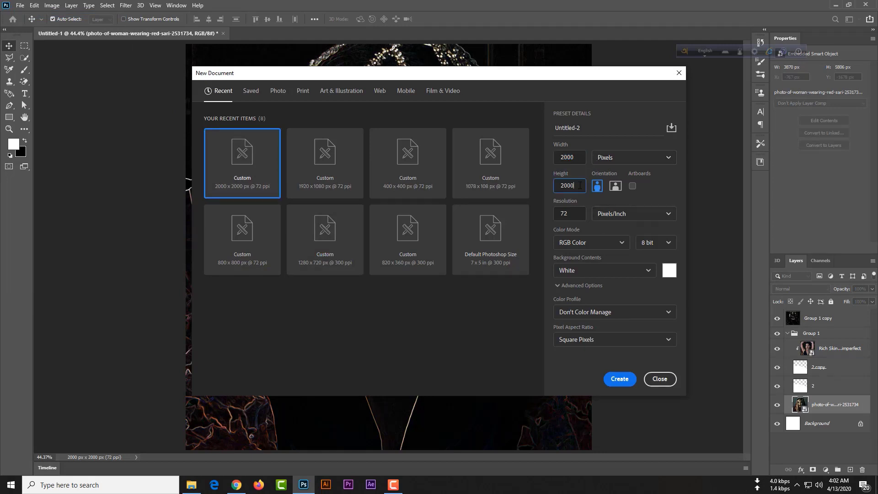
pyautogui.click(594, 129)
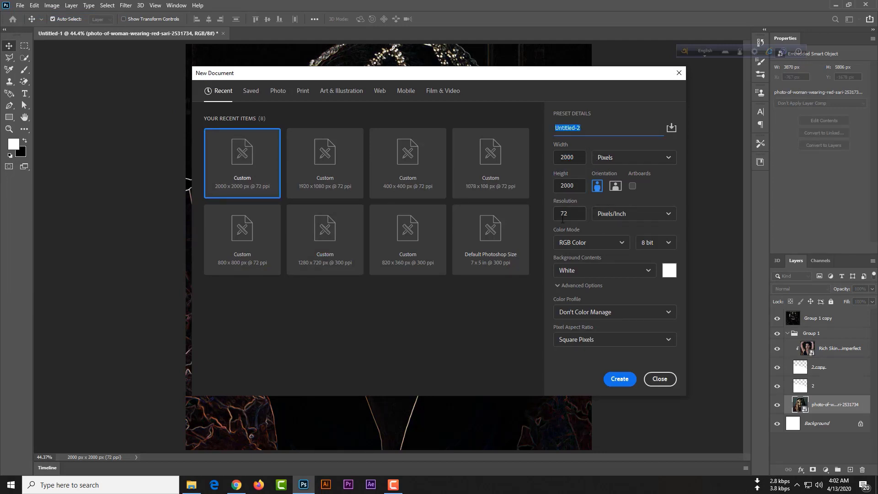
pyautogui.write('Ripped')
pyautogui.click(617, 379)
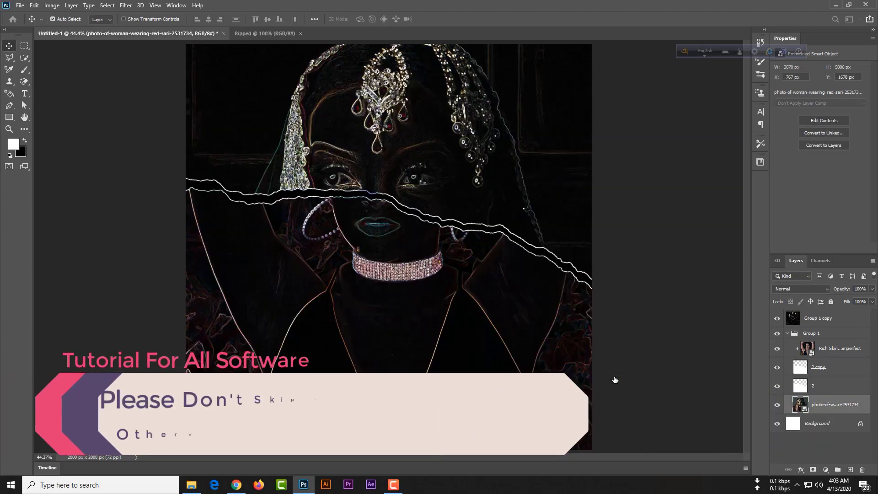
# Drag the red sari photo into Ripped and scale it to fill the square canvas.
pyautogui.click(189, 486)
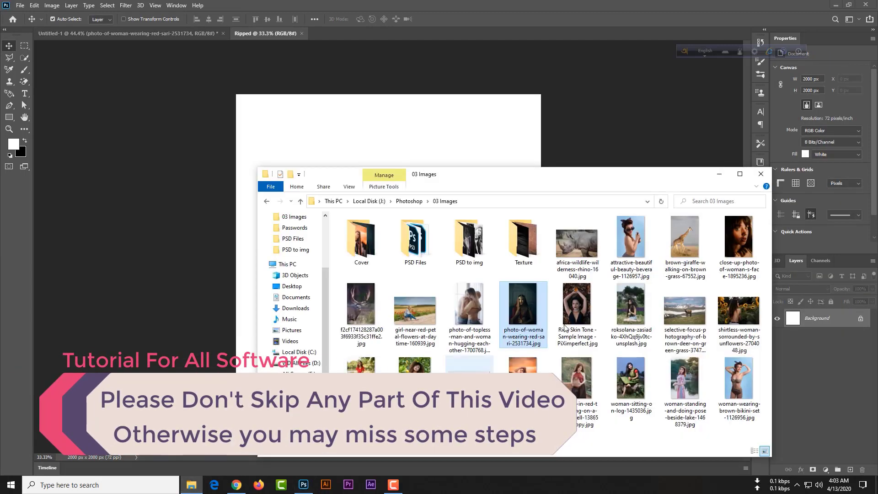
pyautogui.moveTo(520, 310); pyautogui.dragTo(396, 304)
pyautogui.moveTo(287, 245); pyautogui.dragTo(220, 247)
pyautogui.moveTo(490, 246); pyautogui.dragTo(618, 249)
pyautogui.moveTo(471, 270); pyautogui.dragTo(459, 247)
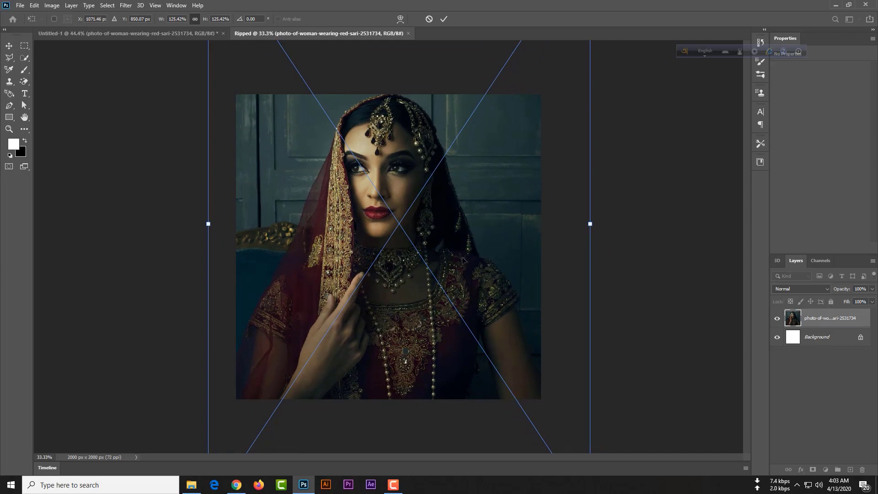
pyautogui.press('Return')
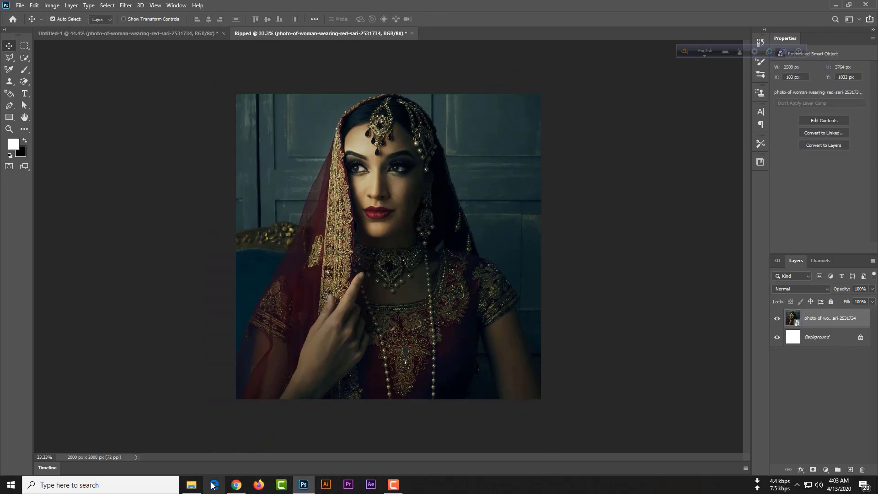
# Drag 2.png from the Texture folder into the document.
pyautogui.click(193, 486)
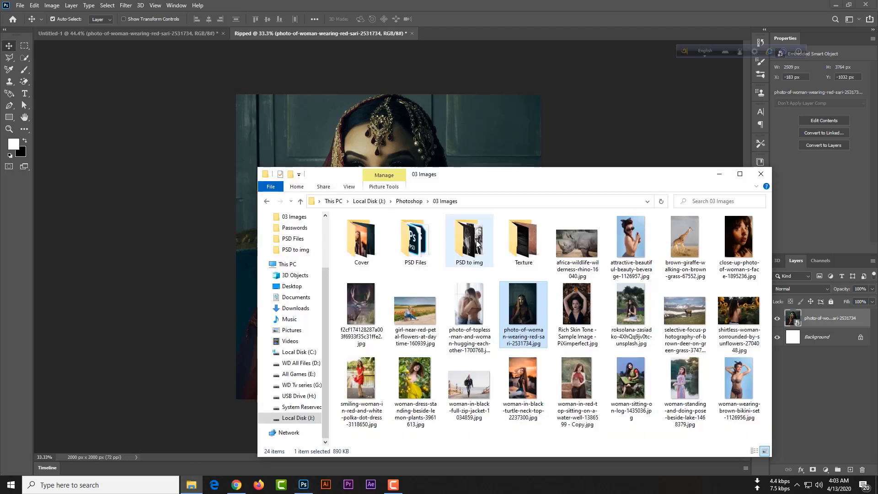
pyautogui.click(522, 246)
pyautogui.doubleClick(522, 246)
pyautogui.moveTo(403, 247); pyautogui.dragTo(429, 327)
# Enlarge and rotate the torn paper diagonally across the sari photo.
pyautogui.moveTo(353, 232); pyautogui.dragTo(182, 159)
pyautogui.moveTo(371, 218); pyautogui.dragTo(419, 264)
pyautogui.moveTo(477, 201); pyautogui.dragTo(676, 330)
pyautogui.moveTo(235, 218); pyautogui.dragTo(191, 201)
pyautogui.moveTo(435, 269); pyautogui.dragTo(445, 237)
pyautogui.moveTo(695, 234); pyautogui.dragTo(715, 198)
# Fine-tune the torn paper's position and tilt so the rip runs below the eyes, then commit.
pyautogui.moveTo(478, 279); pyautogui.dragTo(486, 276)
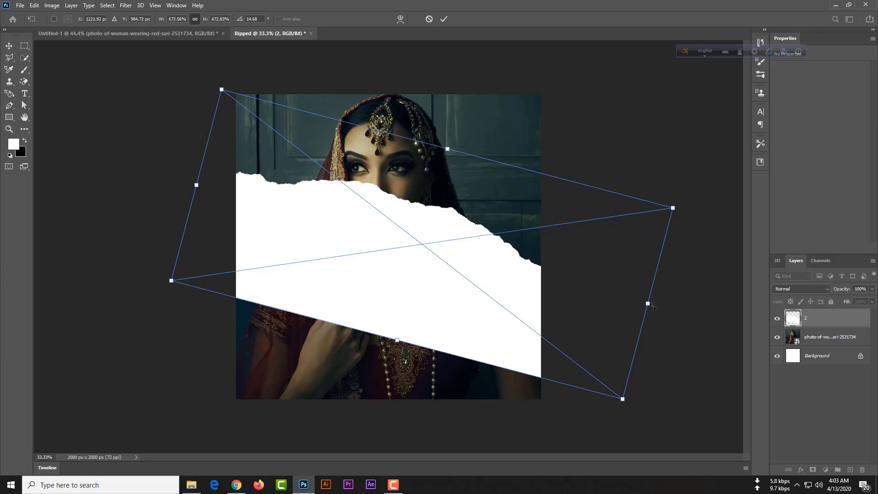
pyautogui.moveTo(655, 305); pyautogui.dragTo(678, 306)
pyautogui.moveTo(552, 278); pyautogui.dragTo(549, 277)
pyautogui.moveTo(712, 208); pyautogui.dragTo(710, 199)
pyautogui.moveTo(569, 250); pyautogui.dragTo(564, 244)
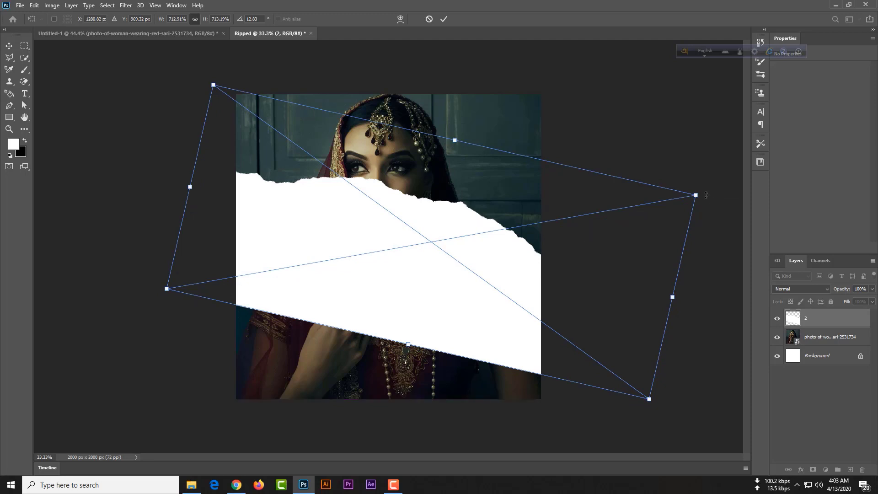
pyautogui.moveTo(705, 195); pyautogui.dragTo(704, 184)
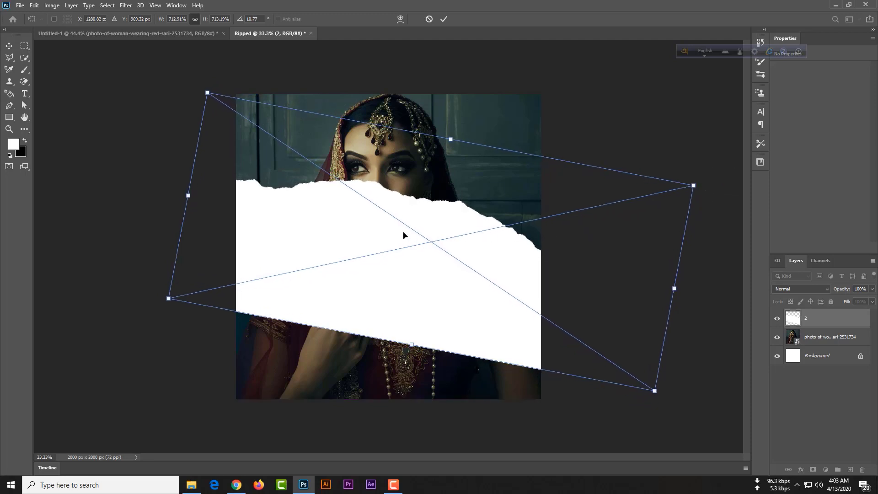
pyautogui.press('Return')
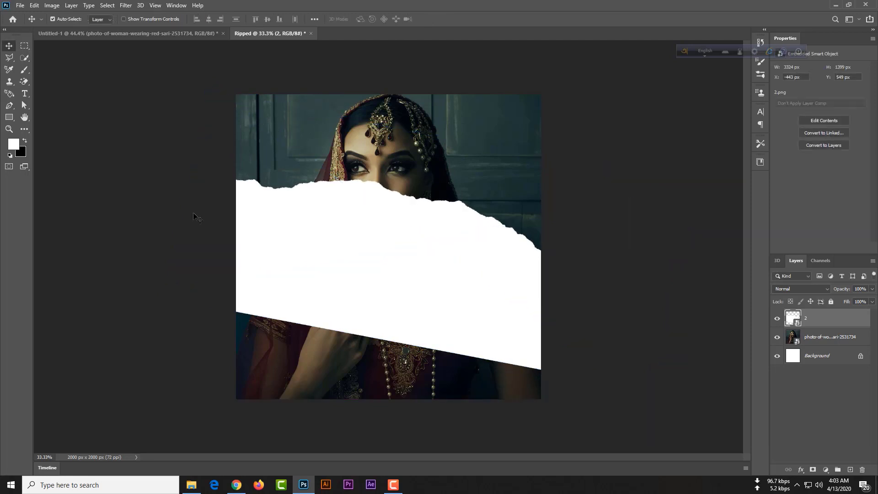
# Select the Brush tool and rasterize layer 2.
pyautogui.rightClick(28, 74)
pyautogui.click(41, 70)
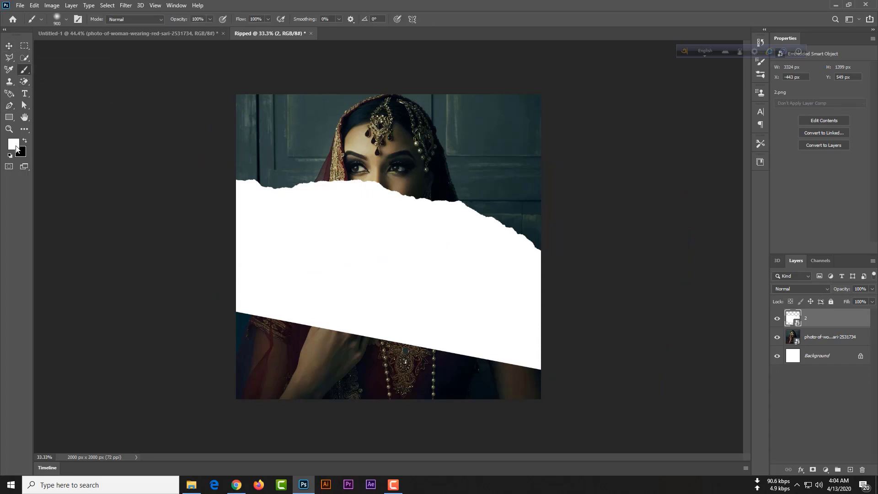
pyautogui.rightClick(819, 321)
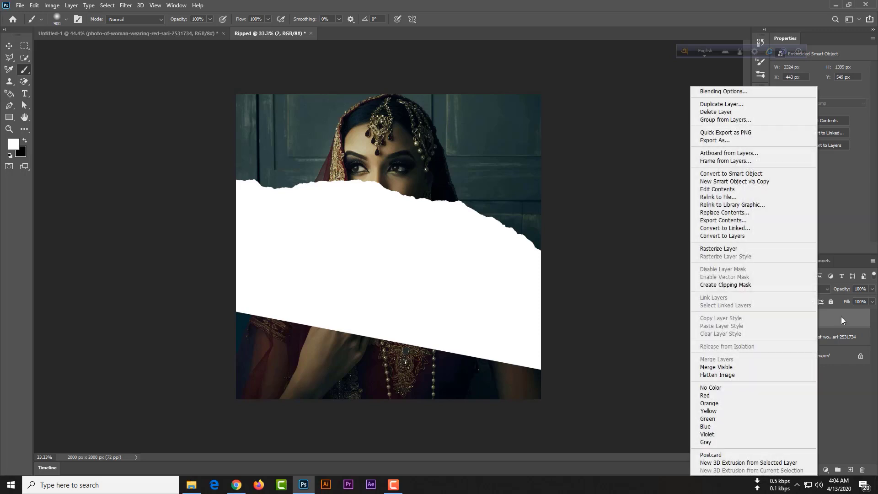
pyautogui.rightClick(830, 318)
pyautogui.rightClick(831, 318)
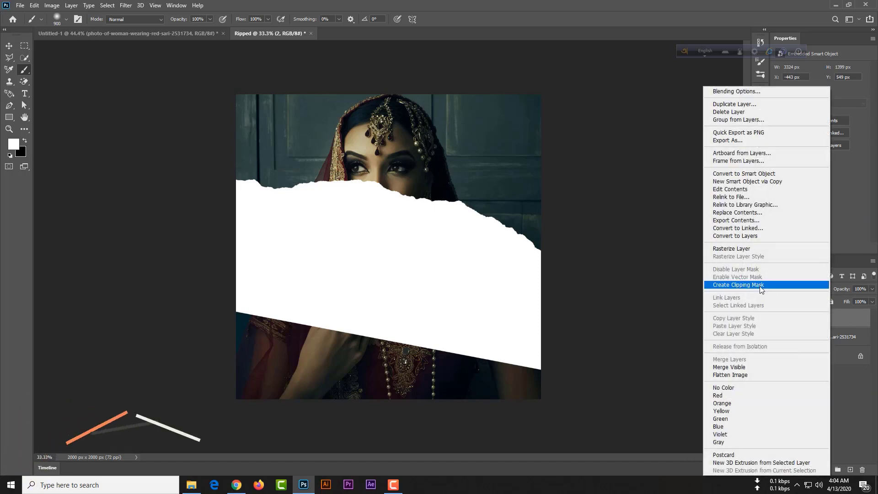
pyautogui.click(750, 249)
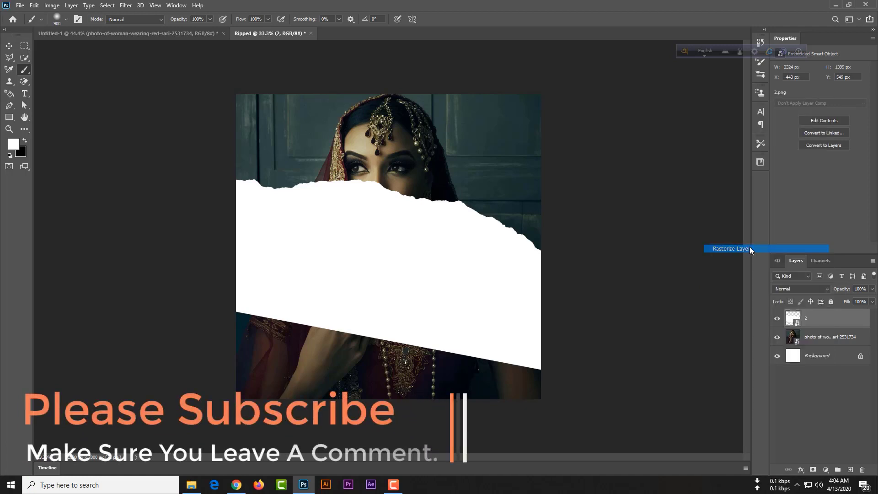
# Set brush hardness to 100% and paint white across the canvas below the tear.
pyautogui.click(66, 20)
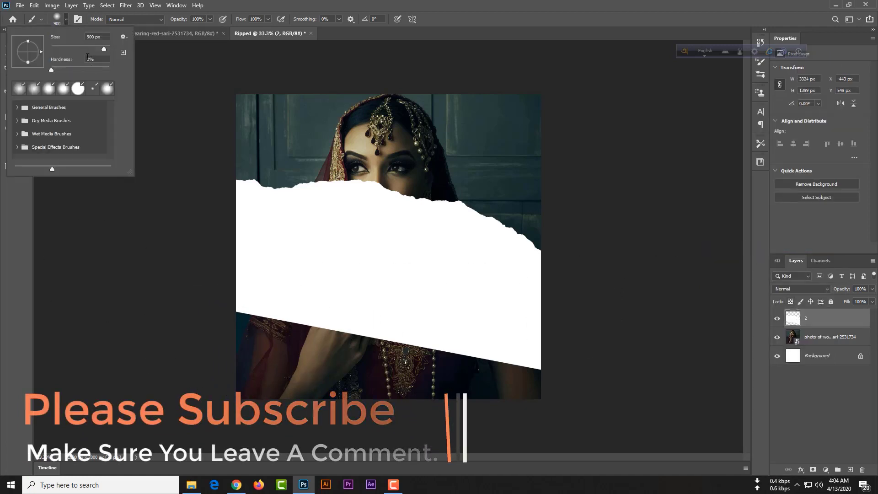
pyautogui.doubleClick(89, 58)
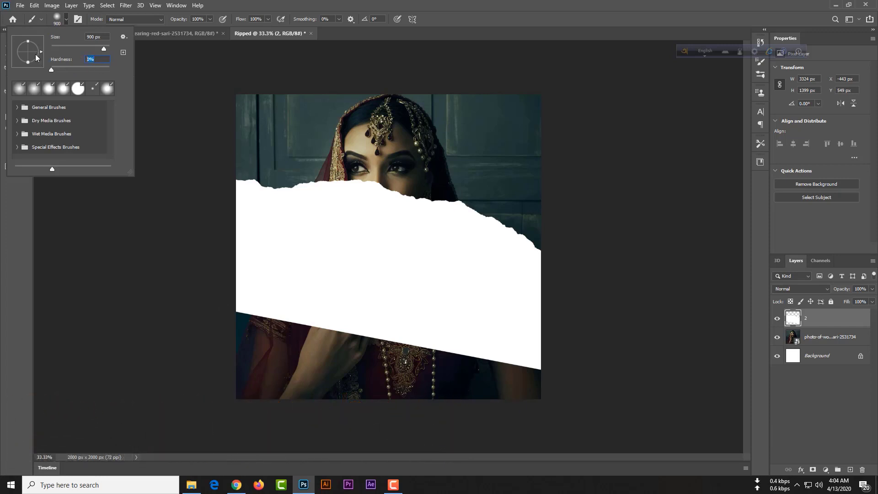
pyautogui.write('100')
pyautogui.press('Return')
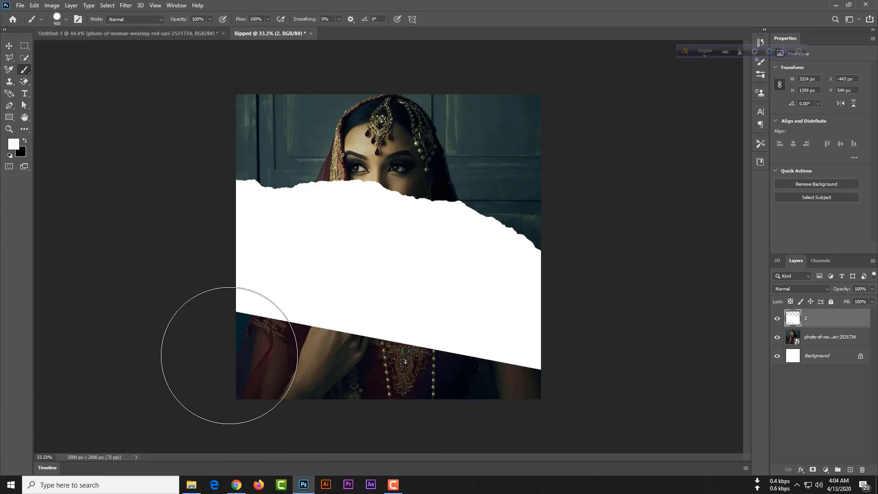
pyautogui.click(222, 361)
pyautogui.moveTo(298, 368); pyautogui.dragTo(529, 377)
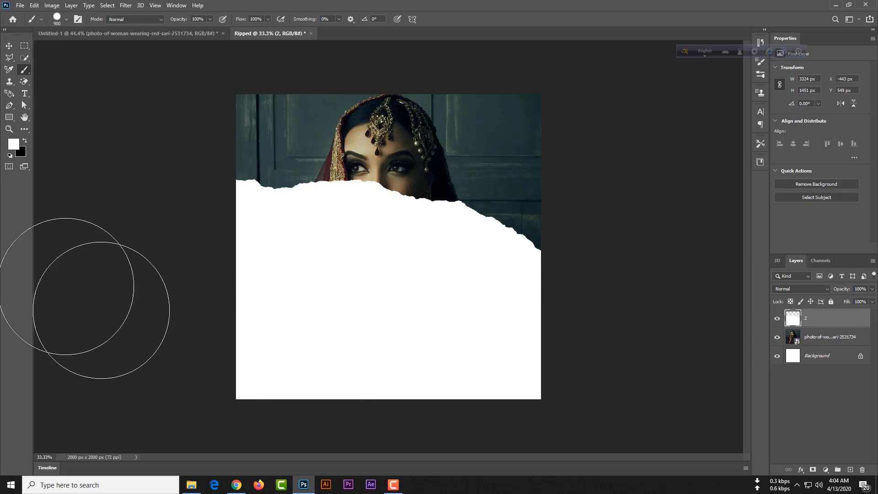
# Clip layer 2 to the sari photo, then release the clipping mask.
pyautogui.click(9, 46)
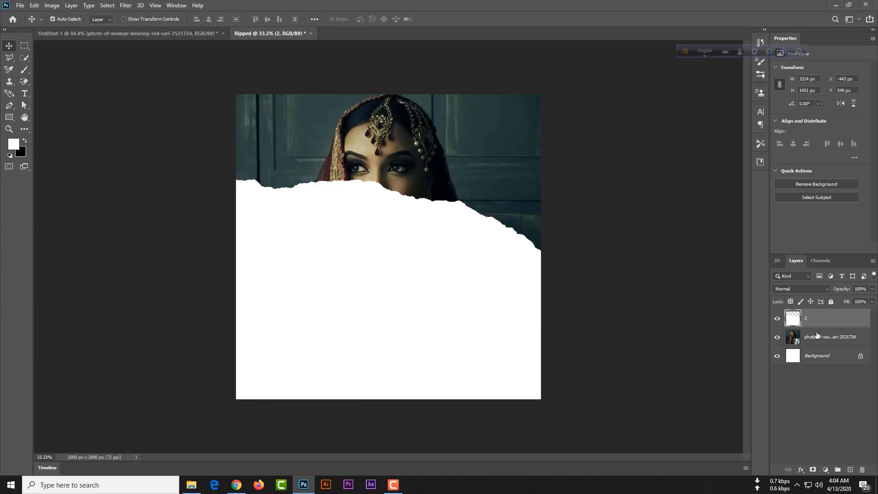
pyautogui.rightClick(819, 318)
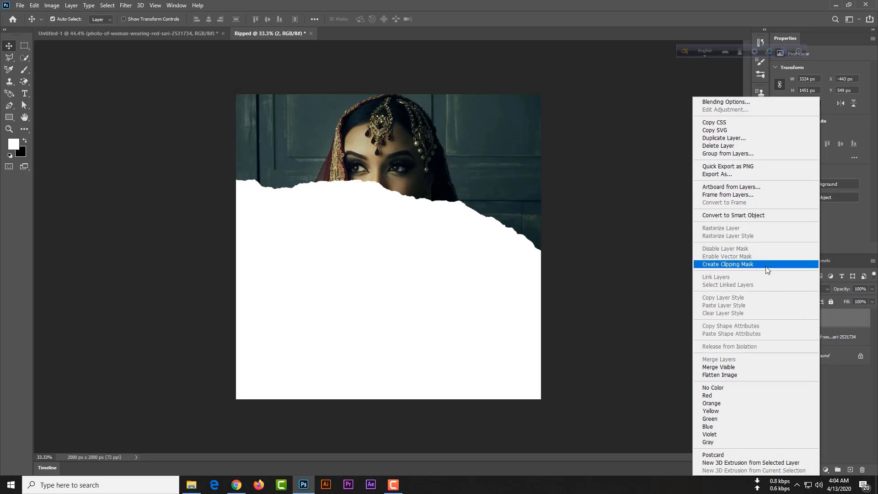
pyautogui.click(767, 264)
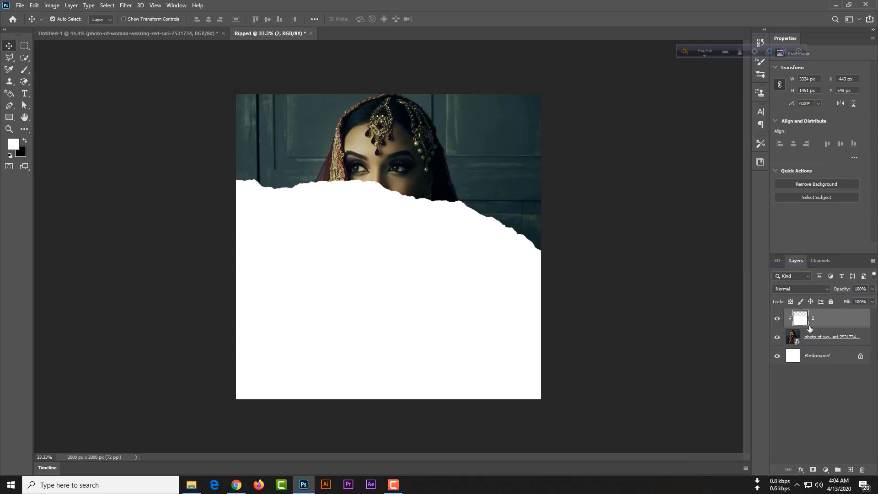
pyautogui.hotkey('ctrl', 'alt', 'g')
# Place the Rich Skin Tone photo from the 03 Images folder onto the canvas.
pyautogui.hotkey('alt', 'Tab')
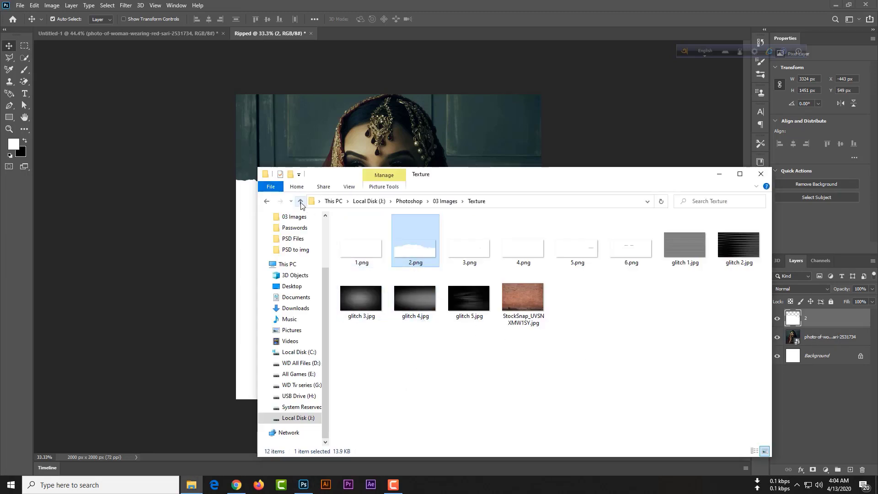
pyautogui.click(301, 201)
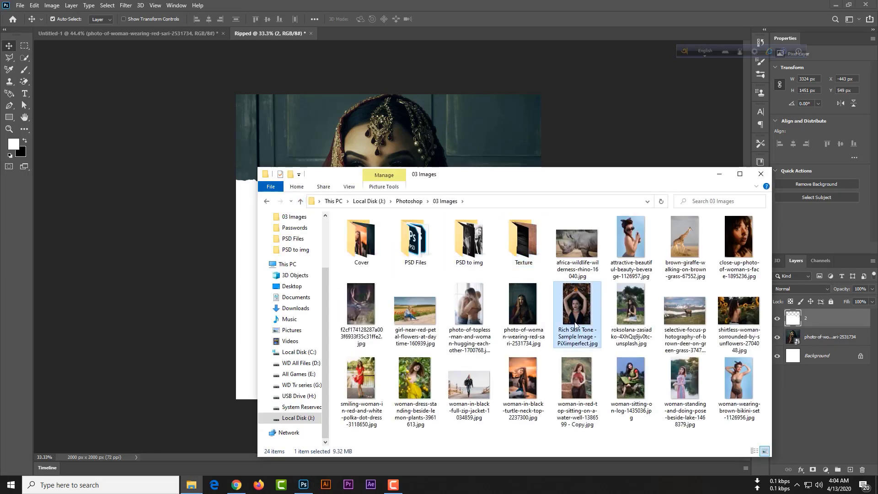
pyautogui.click(304, 484)
pyautogui.moveTo(305, 487); pyautogui.dragTo(391, 338)
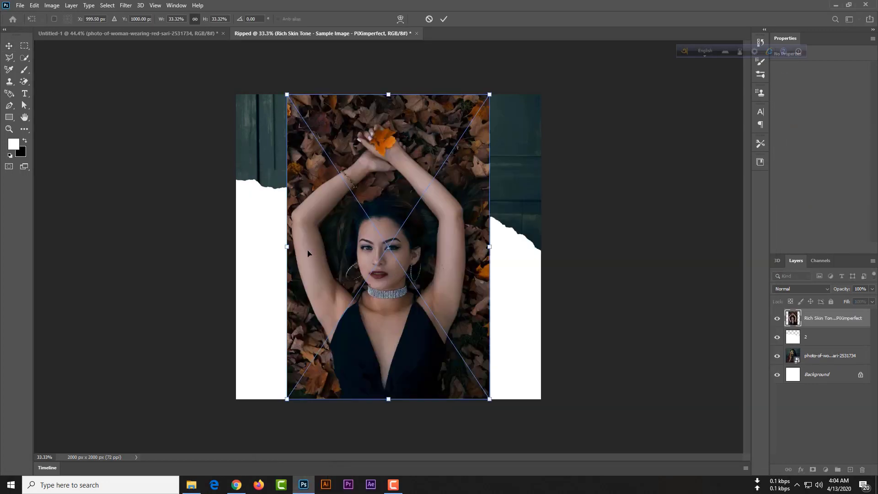
# Widen the Rich Skin Tone photo to cover the canvas, shift it down, and commit.
pyautogui.moveTo(287, 246); pyautogui.dragTo(236, 246)
pyautogui.moveTo(490, 247); pyautogui.dragTo(560, 247)
pyautogui.moveTo(236, 247); pyautogui.dragTo(194, 247)
pyautogui.moveTo(559, 246); pyautogui.dragTo(624, 246)
pyautogui.moveTo(497, 246); pyautogui.dragTo(494, 289)
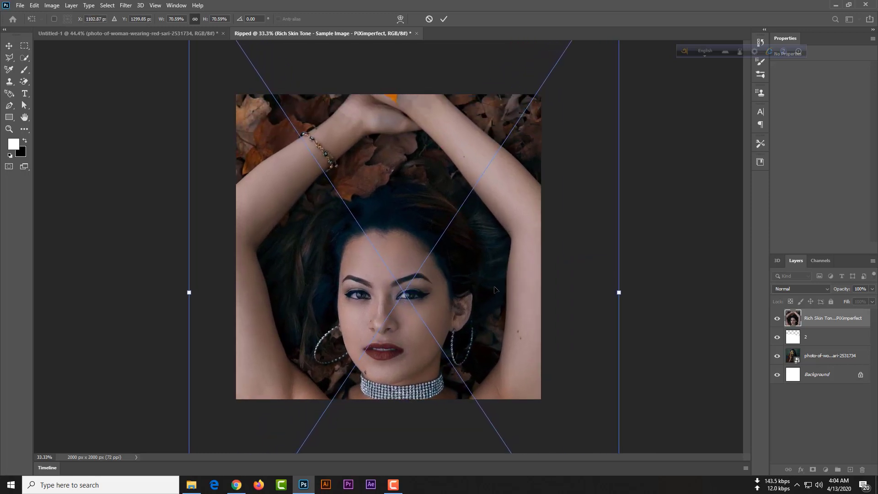
pyautogui.press('Return')
# Clip the Rich Skin Tone photo to the torn paper layer.
pyautogui.rightClick(833, 319)
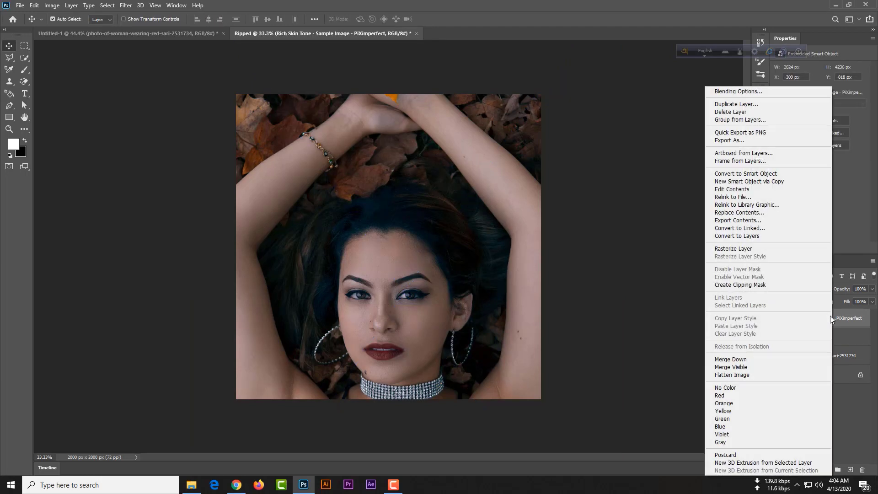
pyautogui.click(775, 290)
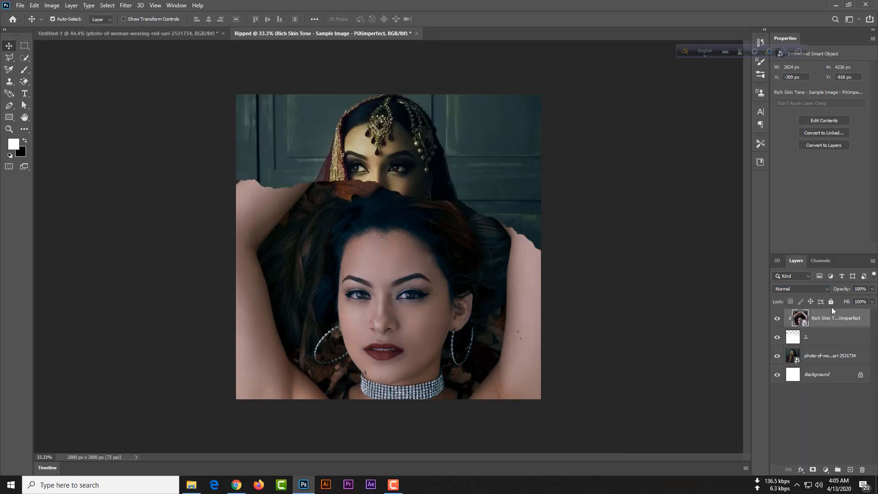
pyautogui.rightClick(848, 319)
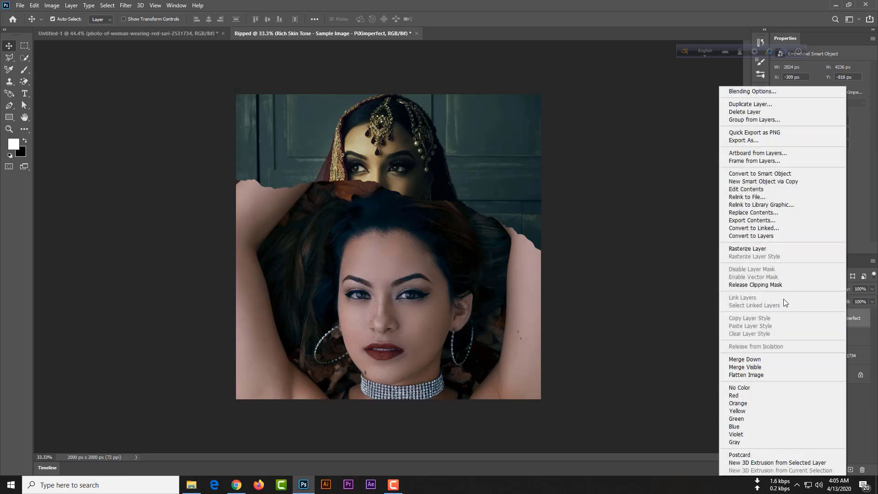
pyautogui.click(866, 319)
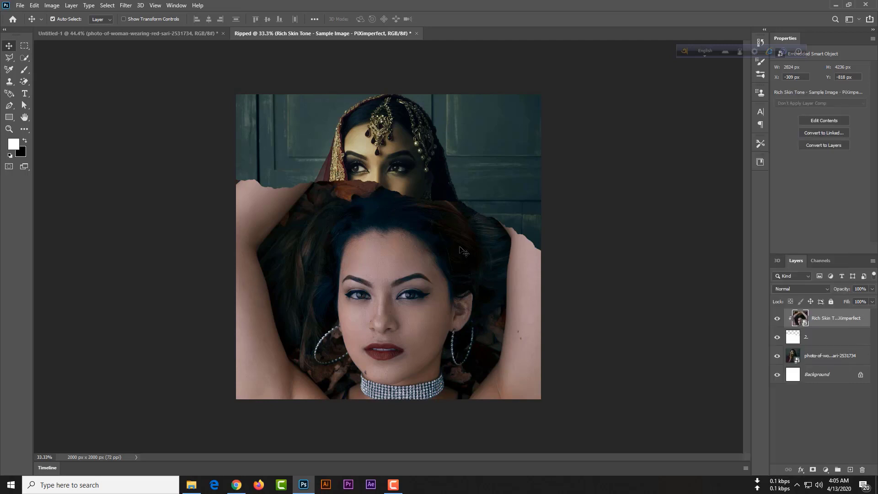
# Move the Rich Skin Tone photo up and left so the lips and choker sit below the rip.
pyautogui.moveTo(448, 264); pyautogui.dragTo(403, 237)
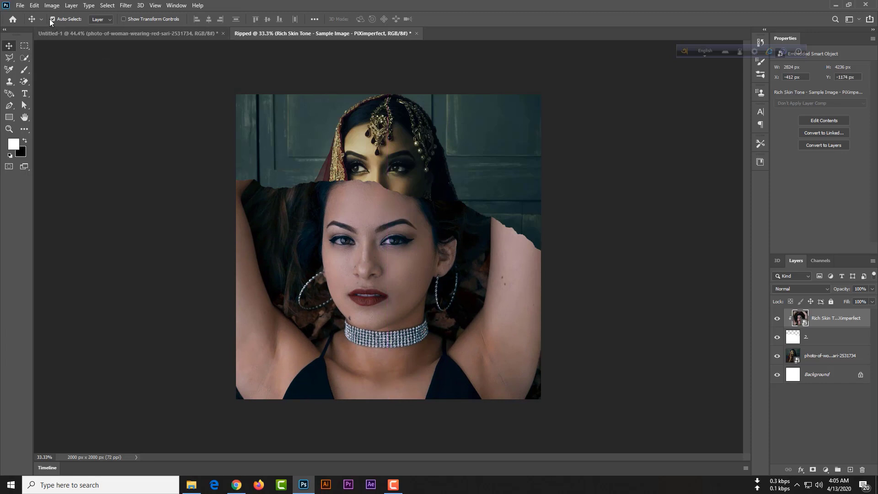
pyautogui.moveTo(383, 259); pyautogui.dragTo(394, 182)
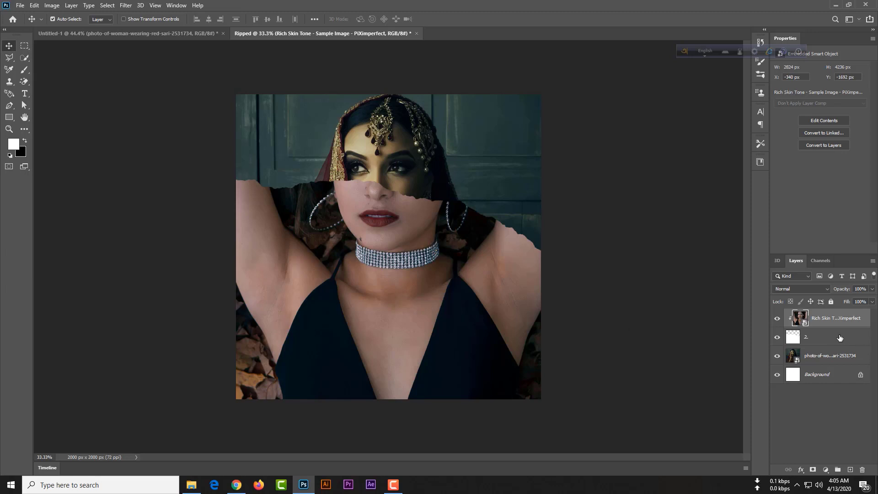
pyautogui.click(839, 339)
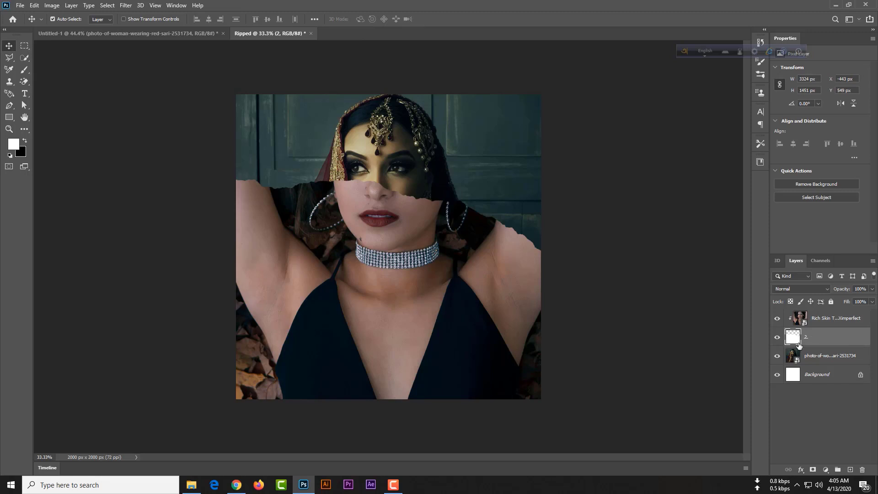
# Duplicate layer 2 and stretch the original upward to expose a white edge.
pyautogui.moveTo(799, 345); pyautogui.dragTo(818, 363)
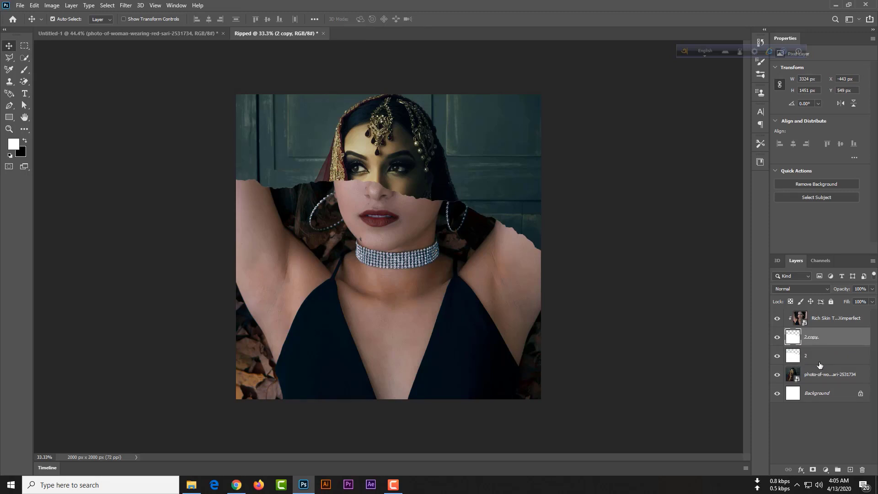
pyautogui.click(827, 356)
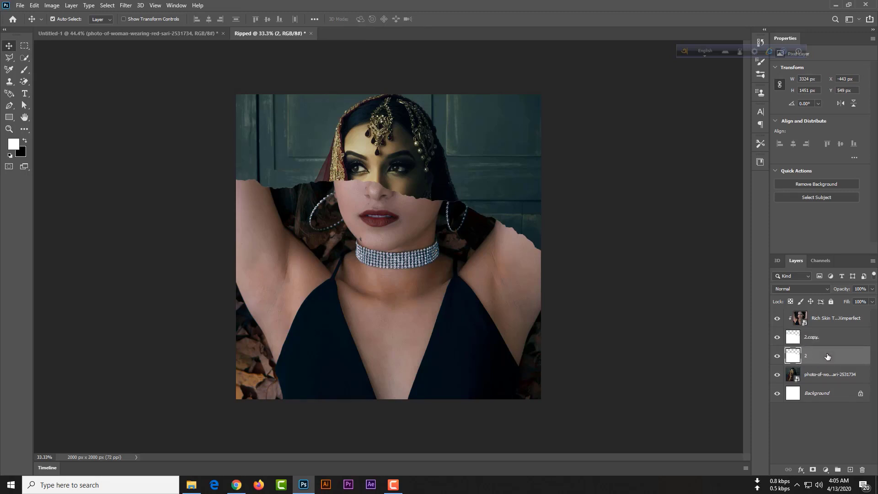
pyautogui.hotkey('ctrl', 't')
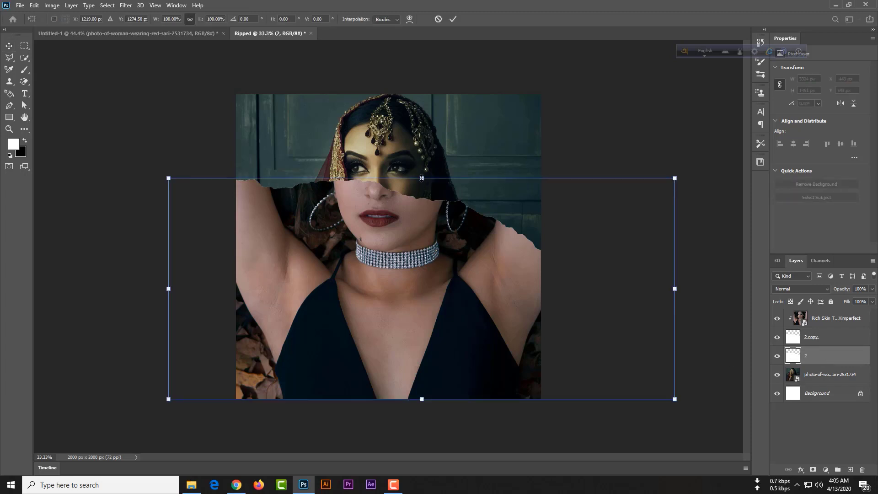
pyautogui.moveTo(421, 177); pyautogui.dragTo(421, 175)
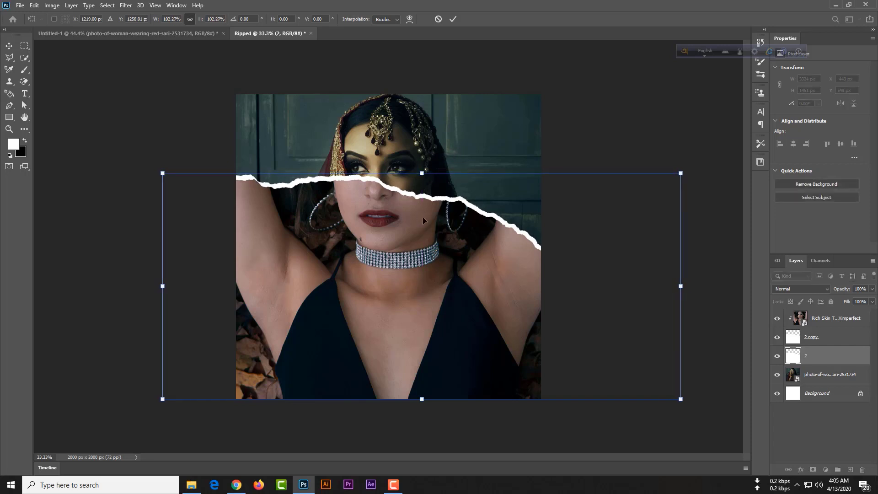
# Warp layer 2 so its torn edge sweeps down toward the right, then apply.
pyautogui.click(411, 20)
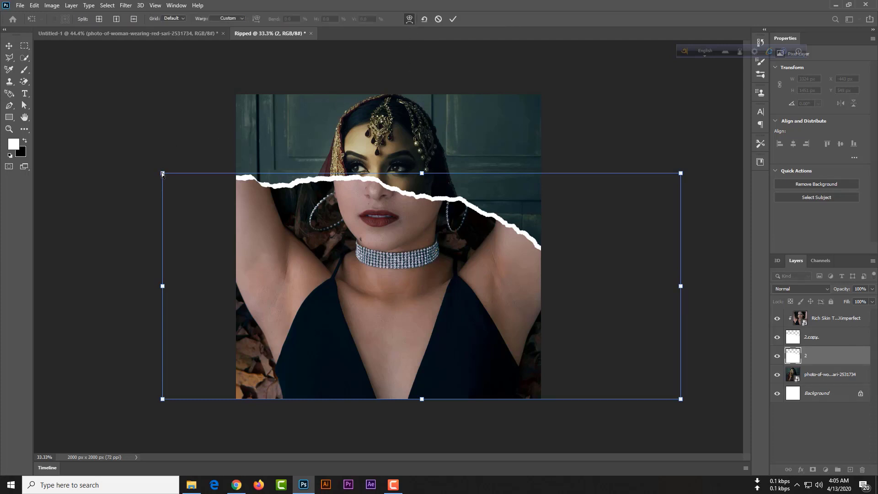
pyautogui.moveTo(164, 173); pyautogui.dragTo(172, 180)
pyautogui.moveTo(684, 180)
pyautogui.mouseDown()
pyautogui.moveTo(676, 187)
pyautogui.moveTo(701, 193)
pyautogui.moveTo(688, 195)
pyautogui.mouseUp()
pyautogui.moveTo(508, 174)
pyautogui.mouseDown()
pyautogui.moveTo(531, 176)
pyautogui.moveTo(504, 181)
pyautogui.mouseUp()
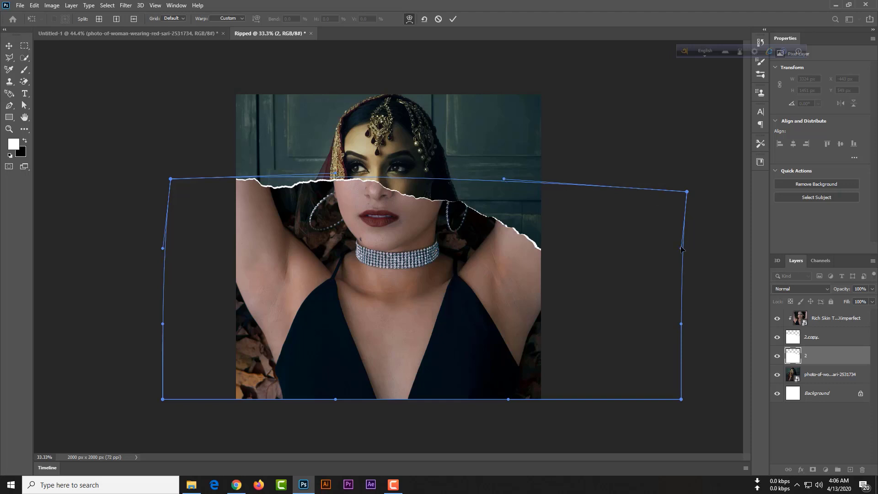
pyautogui.moveTo(681, 249); pyautogui.dragTo(658, 216)
pyautogui.press('Return')
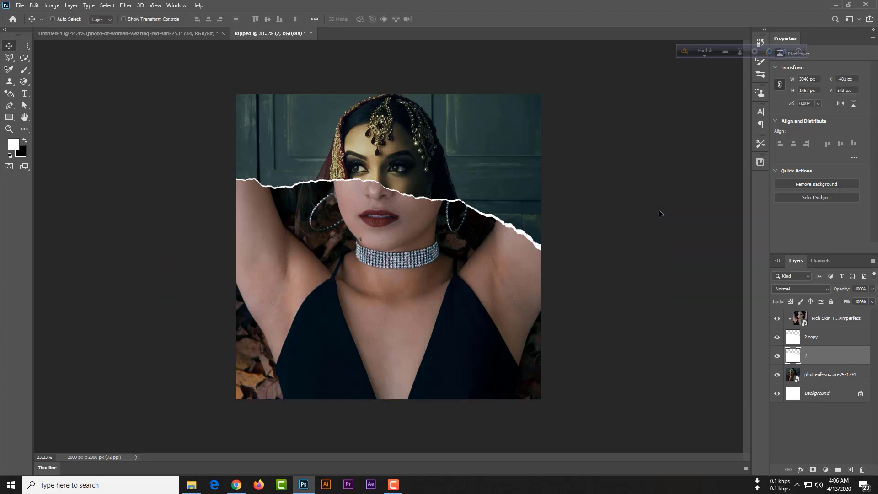
# Save the composite as Ripped.psd in the PSD Files folder.
pyautogui.hotkey('ctrl', 's')
pyautogui.click(487, 321)
pyautogui.click(150, 87)
pyautogui.doubleClick(151, 87)
pyautogui.click(372, 285)
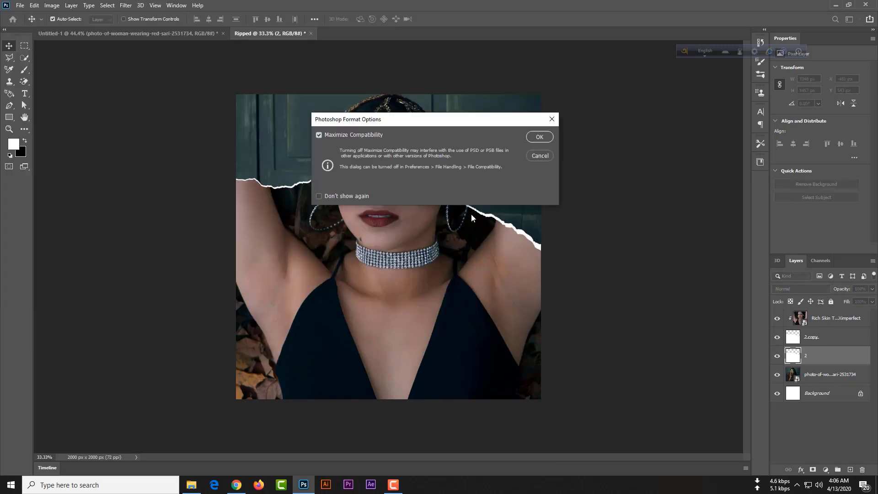
pyautogui.click(539, 137)
# Fit the canvas on screen and hide the guides.
pyautogui.hotkey('ctrl', '+')
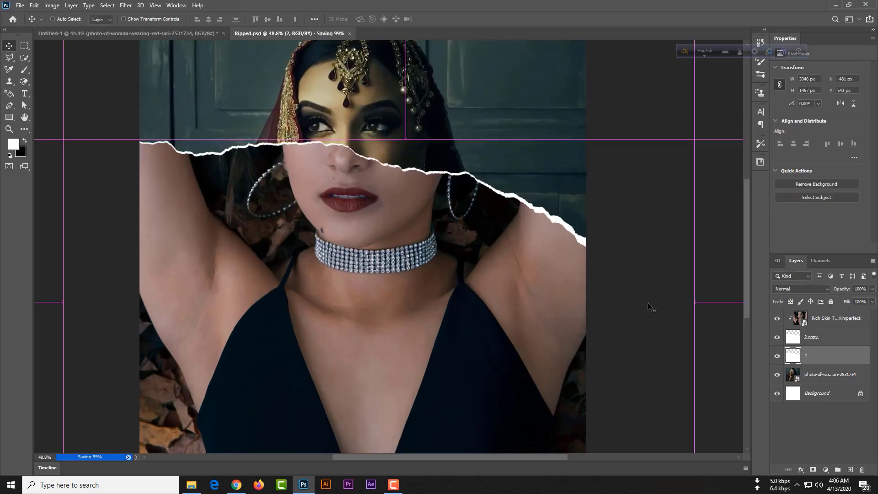
pyautogui.hotkey('ctrl', '0')
pyautogui.hotkey('ctrl', ';')
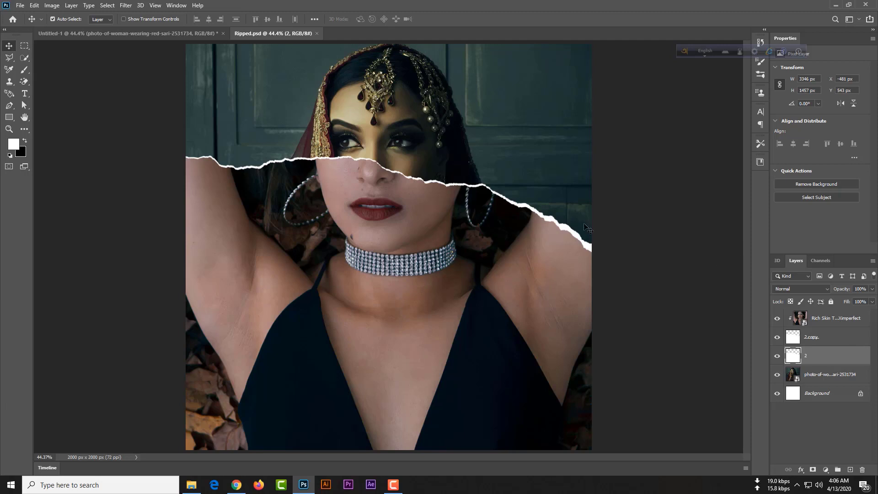
pyautogui.scroll(3, 586, 227)
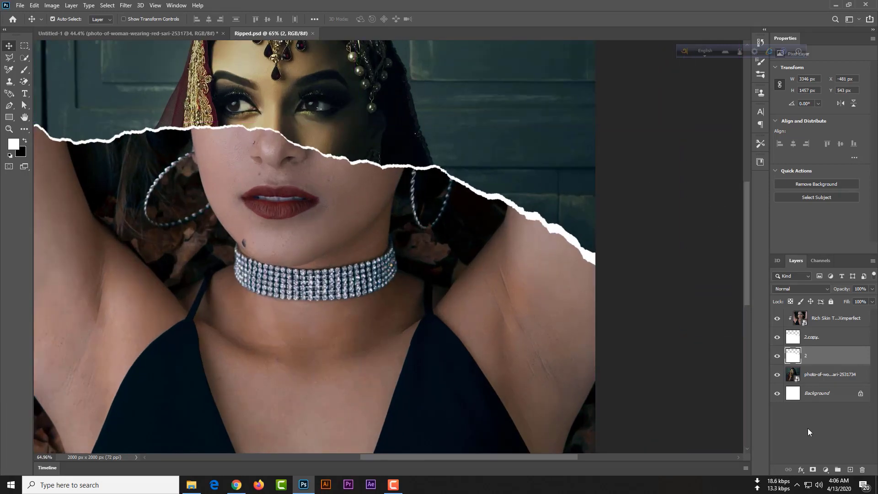
# Add a Drop Shadow to layer 2 with 59 px distance, 72% spread and 96 px size.
pyautogui.click(801, 470)
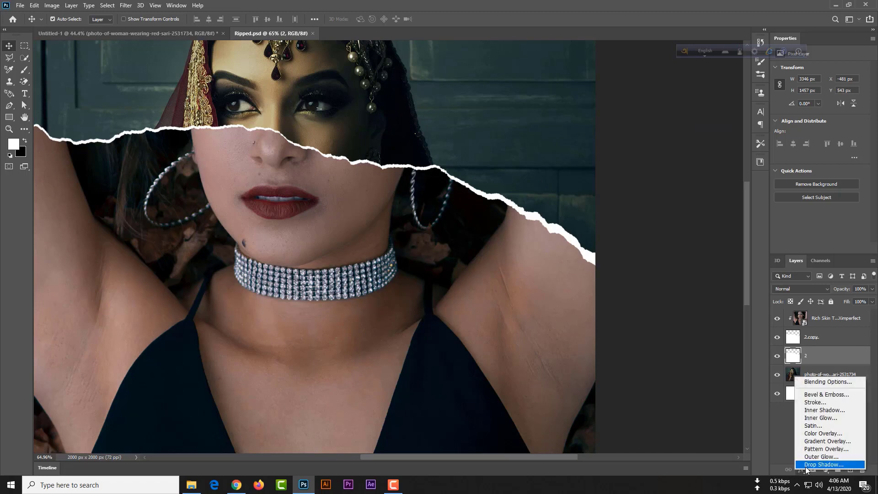
pyautogui.click(808, 465)
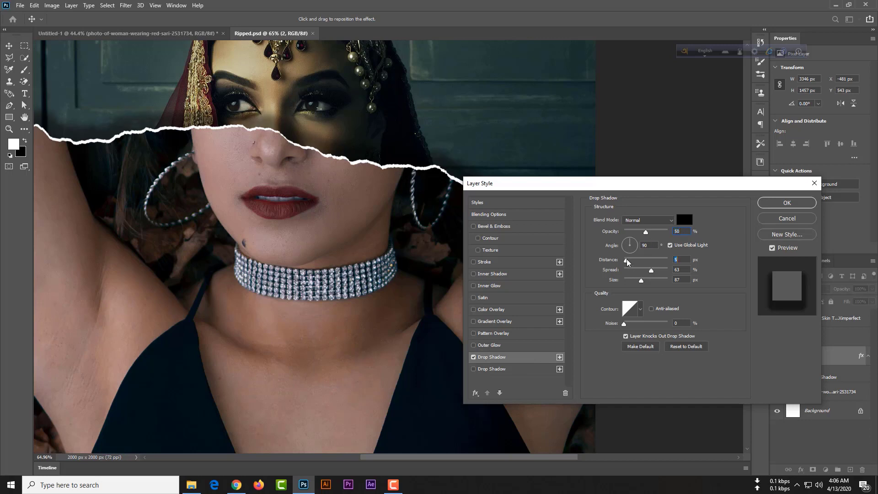
pyautogui.moveTo(627, 259); pyautogui.dragTo(678, 270)
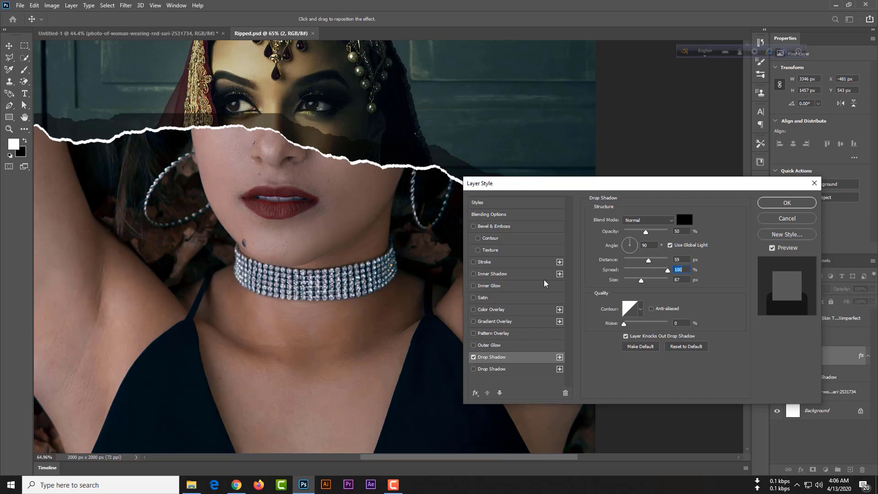
pyautogui.click(636, 270)
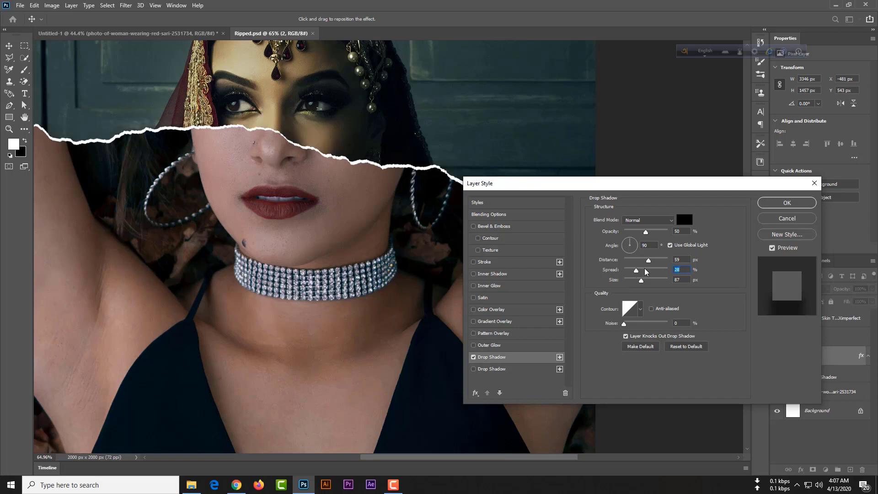
pyautogui.moveTo(653, 272); pyautogui.dragTo(644, 288)
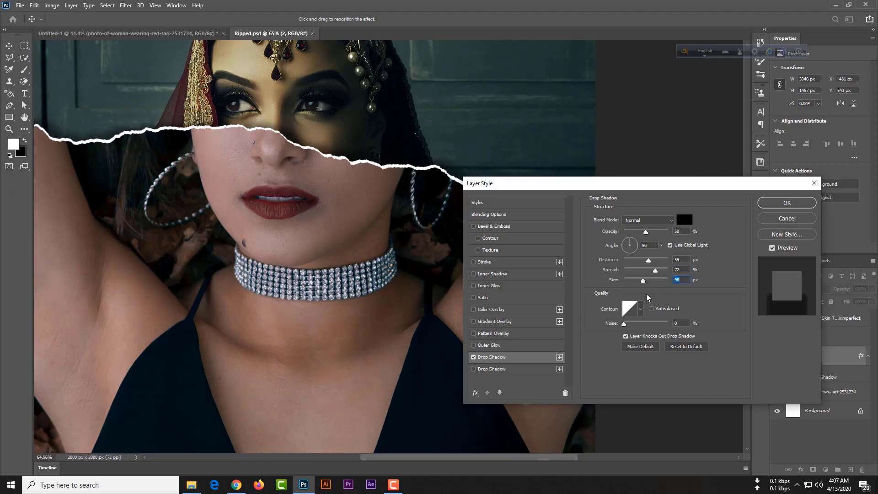
# Apply the drop shadow and zoom out to see the whole canvas.
pyautogui.click(785, 207)
pyautogui.hotkey('ctrl', '0')
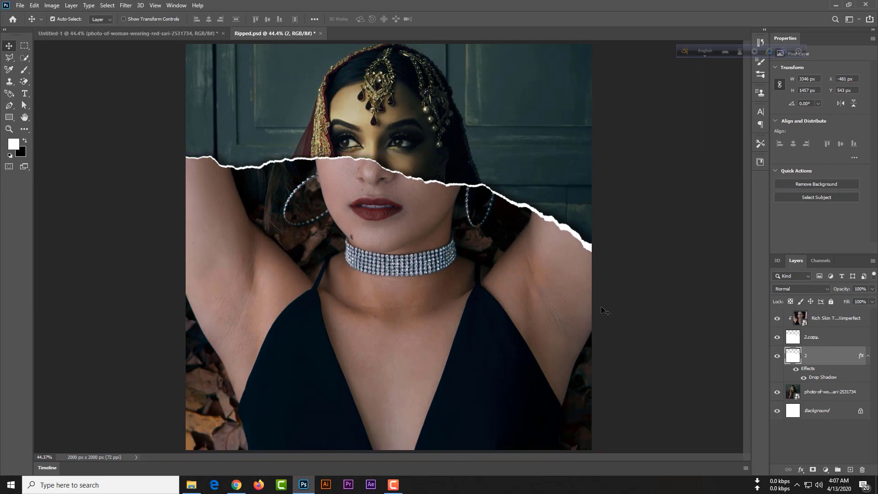
pyautogui.hotkey('ctrl', '-')
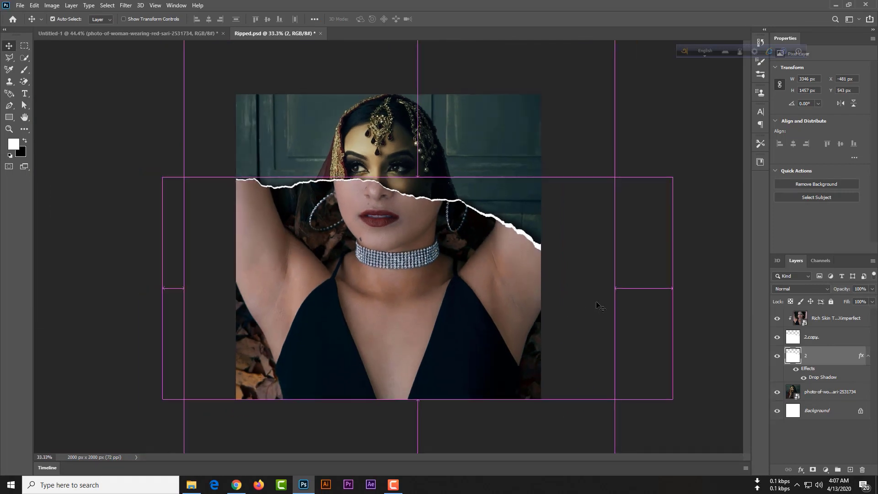
# Group the four layers into Group 1, duplicate it, and merge the copy into one layer.
pyautogui.click(816, 322)
pyautogui.keyDown('shift'); pyautogui.click(814, 393); pyautogui.keyUp('shift')
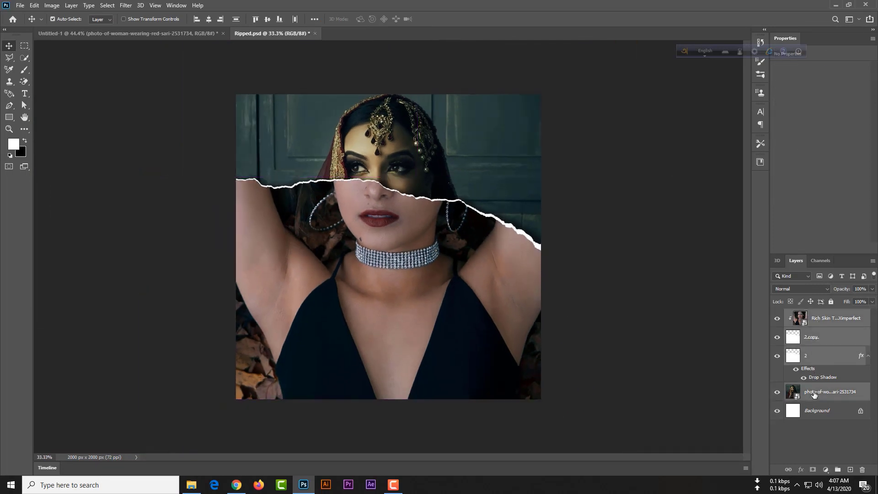
pyautogui.hotkey('ctrl', 'g')
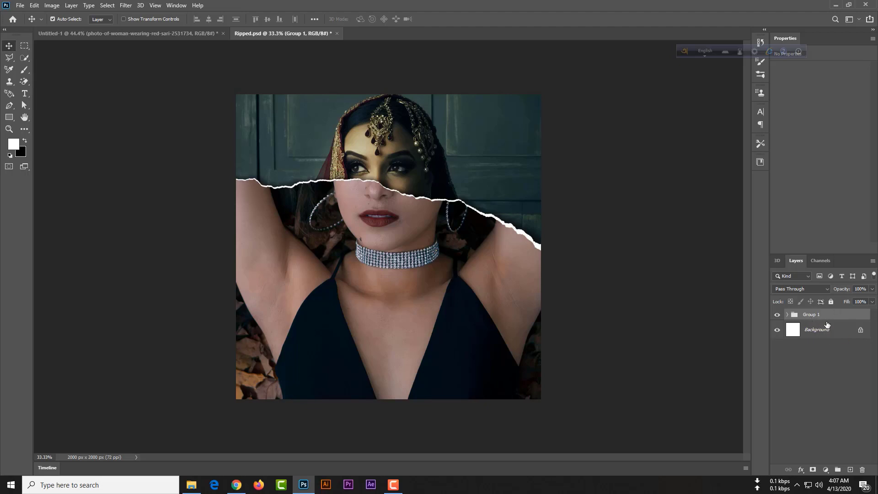
pyautogui.hotkey('ctrl', 'j')
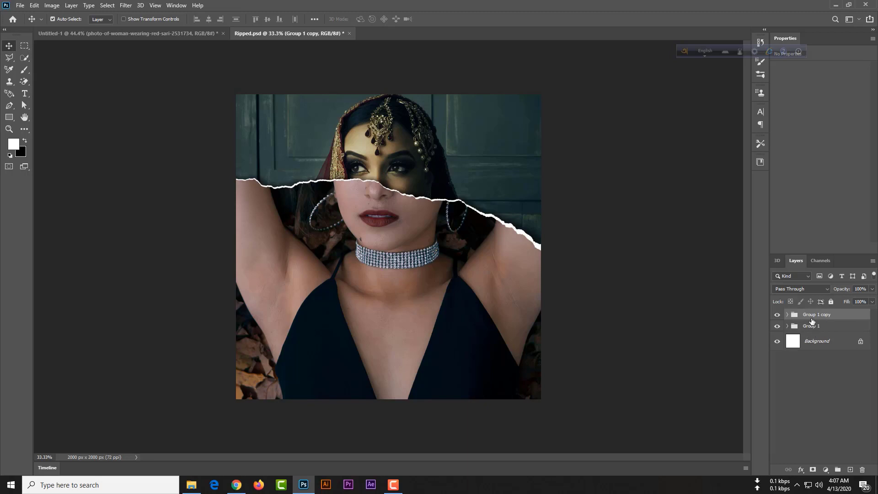
pyautogui.hotkey('ctrl', 'e')
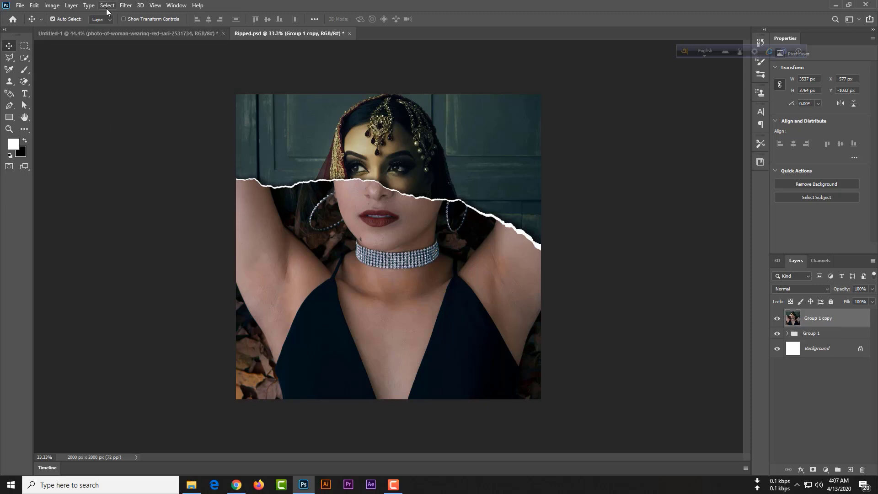
# Apply Glowing Edges (width 2, brightness 6, smoothness 5) to Group 1 copy from the Filter Gallery.
pyautogui.click(126, 5)
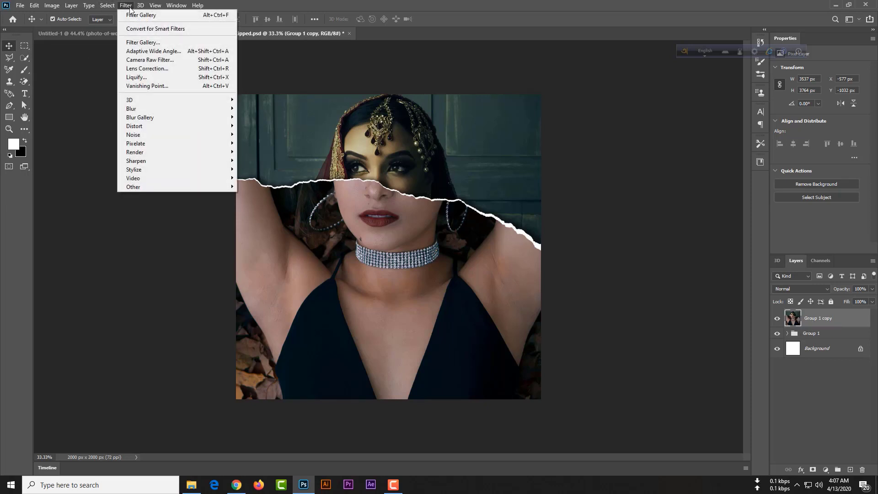
pyautogui.click(143, 42)
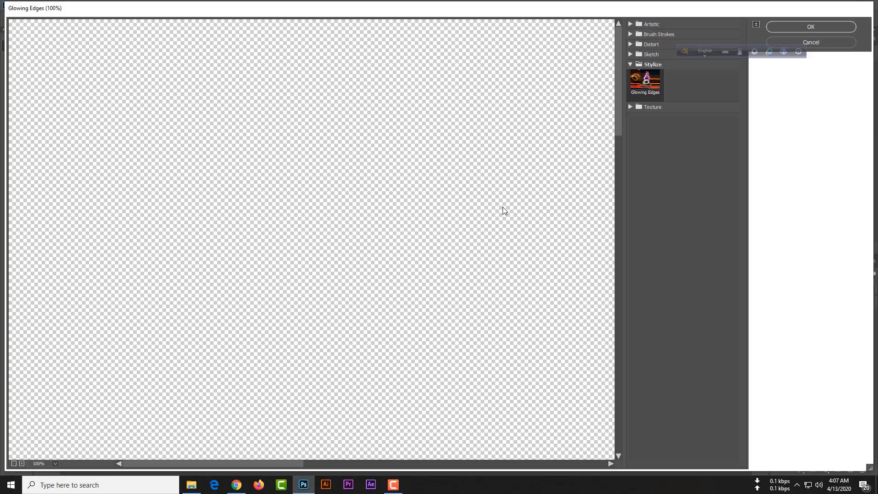
pyautogui.hotkey('ctrl', '-')
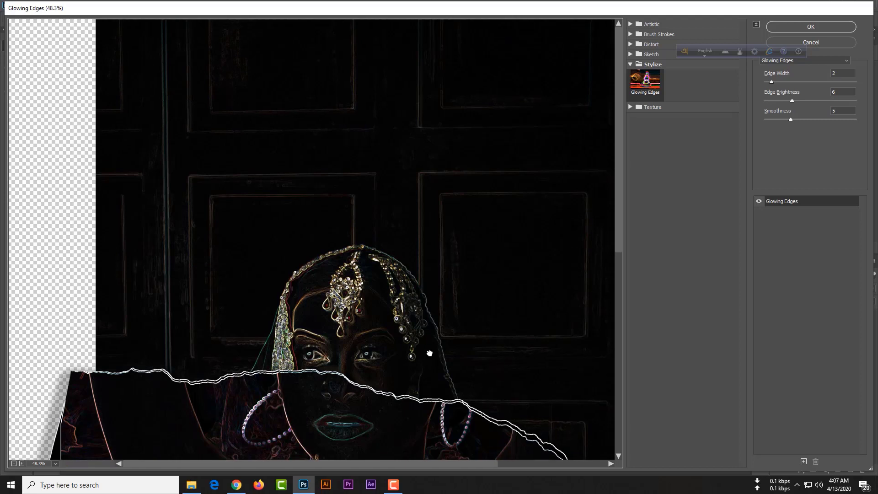
pyautogui.moveTo(427, 352); pyautogui.dragTo(407, 133)
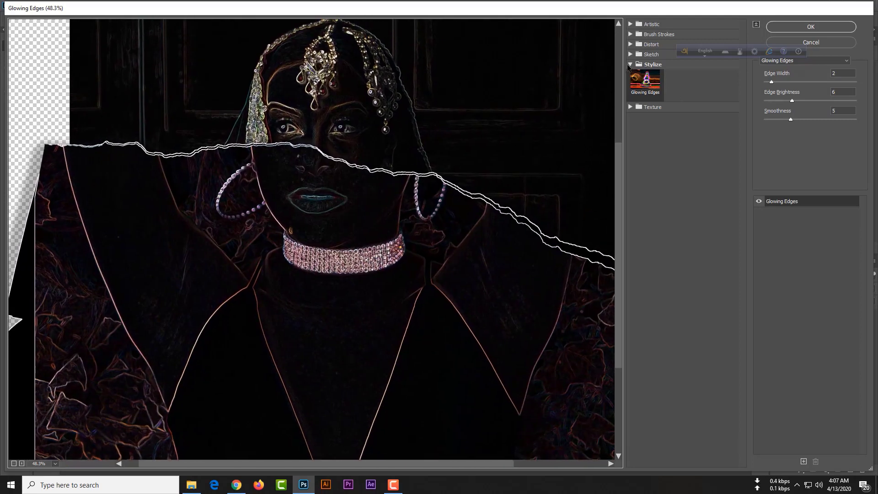
pyautogui.click(630, 64)
pyautogui.click(630, 64)
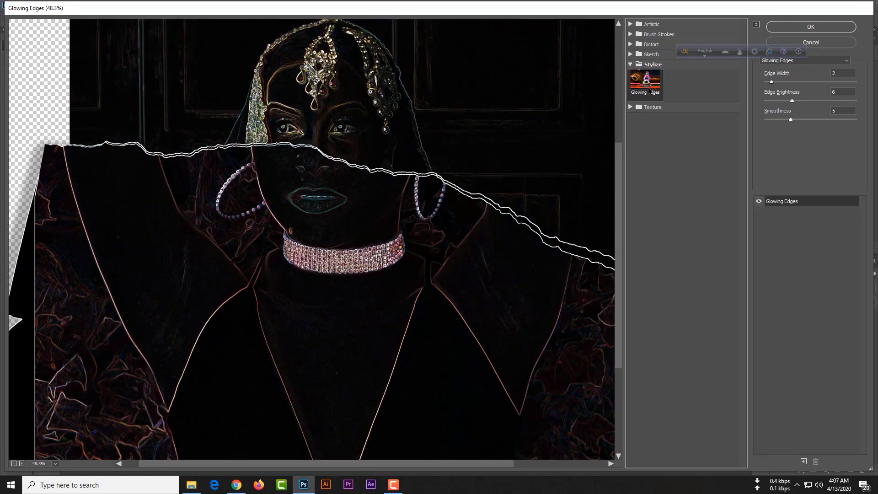
pyautogui.click(801, 26)
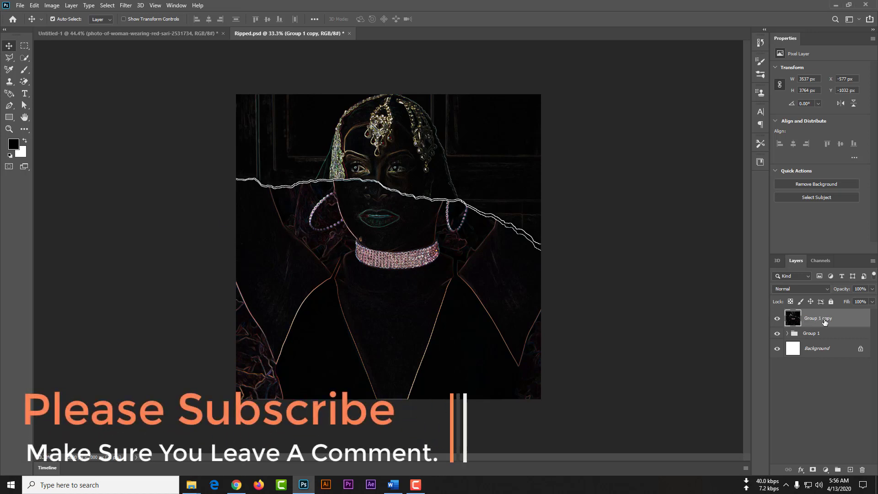
# Delete the glowing-edges Group 1 copy and select the Rich Skin photo layer inside Group 1.
pyautogui.press('Delete')
pyautogui.click(788, 315)
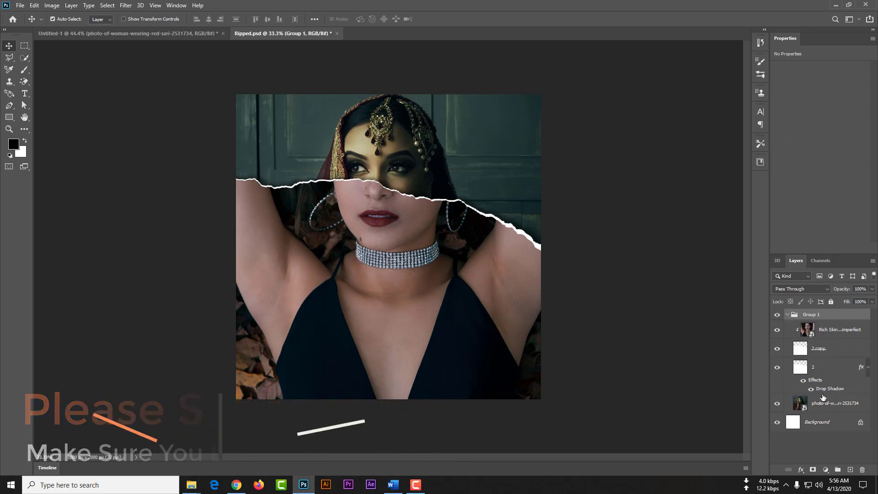
pyautogui.click(826, 330)
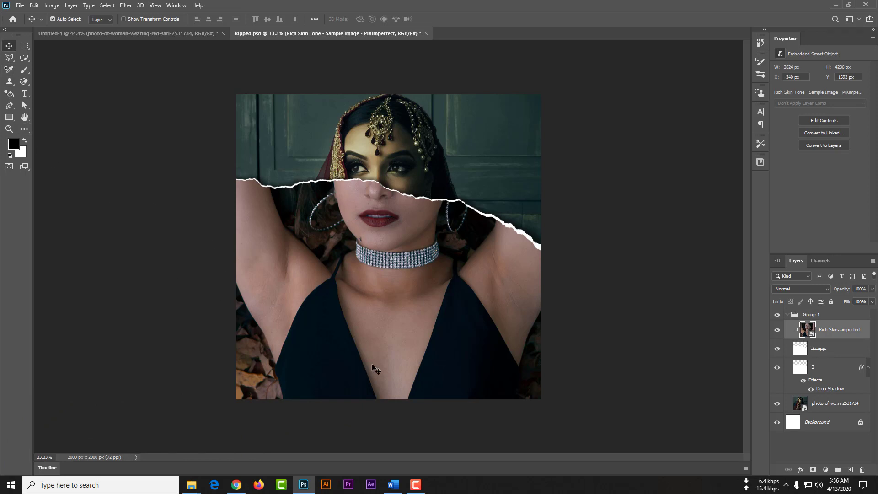
# Scale the Rich Skin Tone portrait down to about 57% from both sides.
pyautogui.hotkey('ctrl', 't')
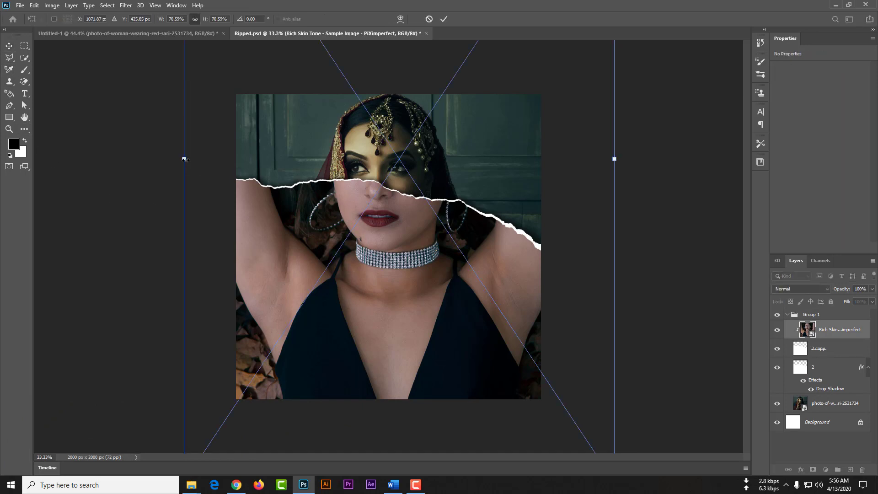
pyautogui.moveTo(185, 158); pyautogui.dragTo(206, 172)
pyautogui.moveTo(615, 158); pyautogui.dragTo(585, 158)
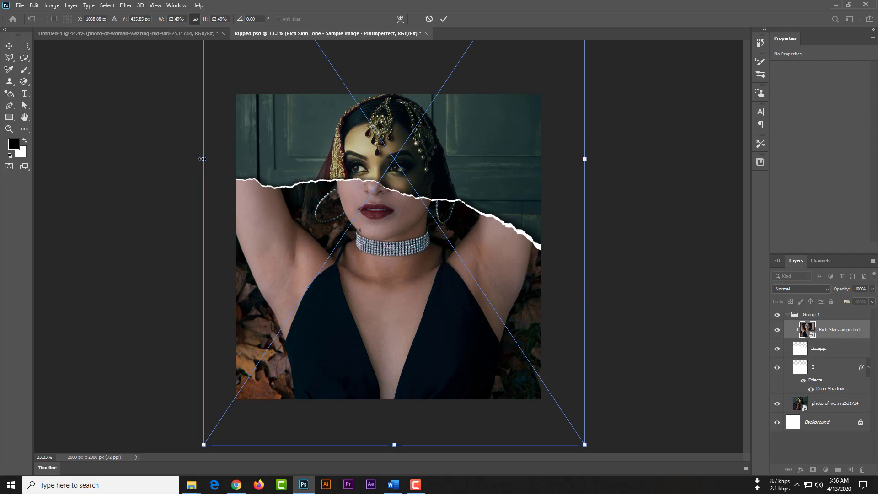
pyautogui.moveTo(203, 159); pyautogui.dragTo(222, 164)
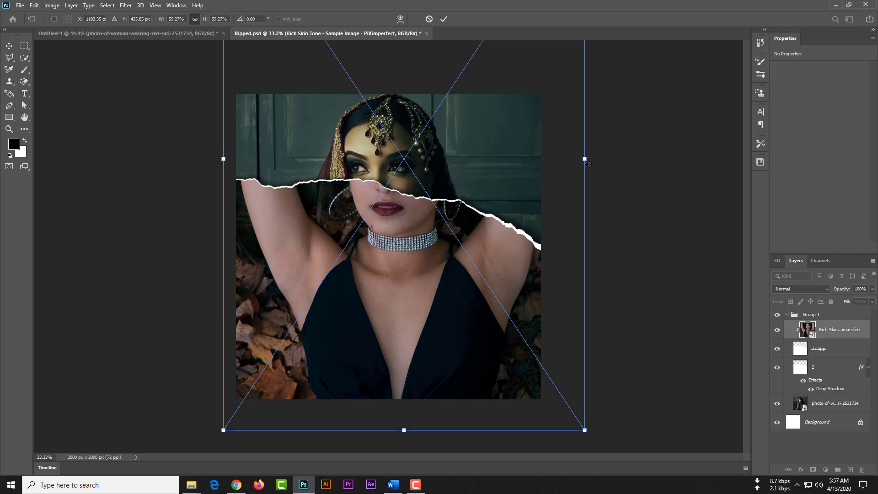
pyautogui.moveTo(589, 163); pyautogui.dragTo(574, 162)
pyautogui.press('Return')
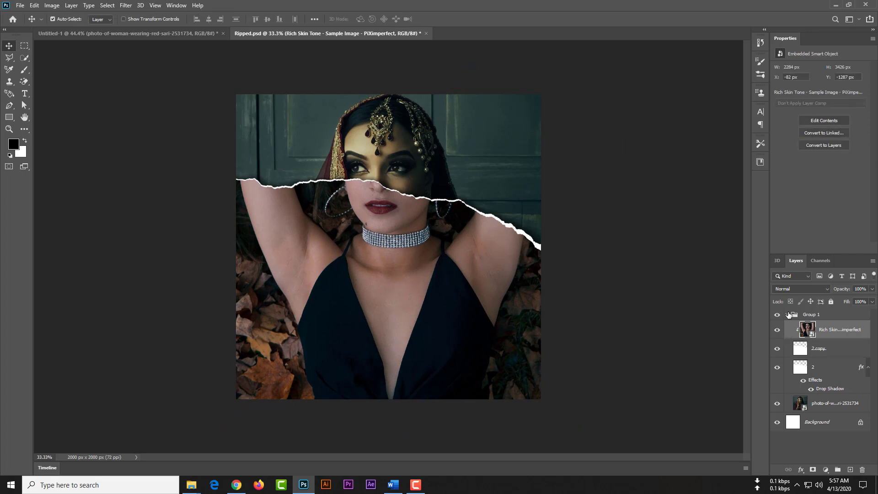
# Duplicate the resized Group 1 and merge the duplicate into a single Group 1 copy layer.
pyautogui.click(788, 314)
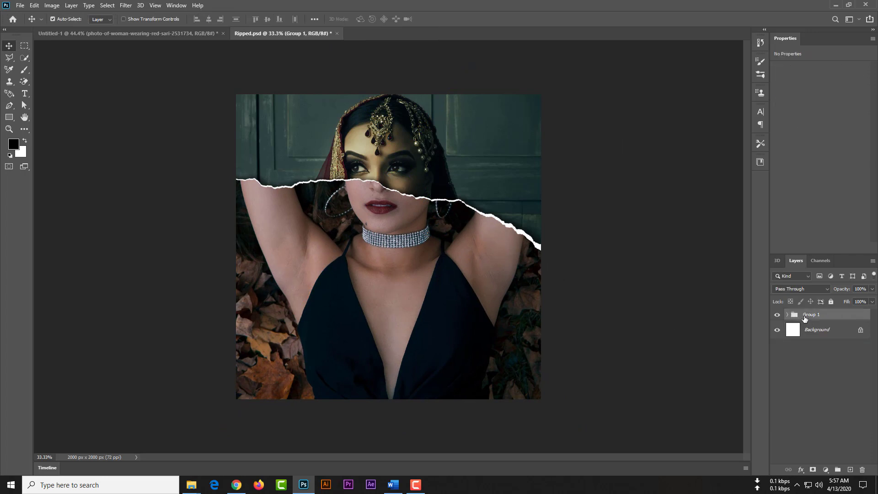
pyautogui.hotkey('ctrl', 'j')
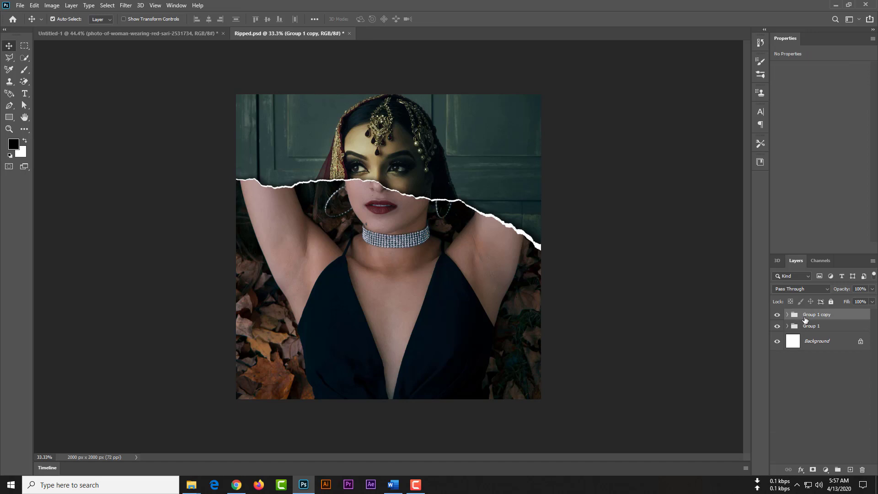
pyautogui.hotkey('ctrl', 'e')
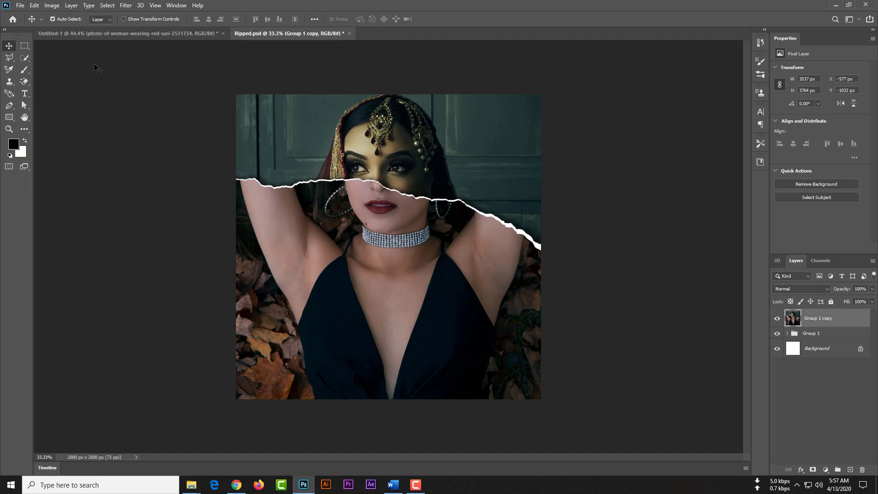
# Choose the Sketch > Halftone Pattern filter in the Filter Gallery for Group 1 copy.
pyautogui.click(126, 5)
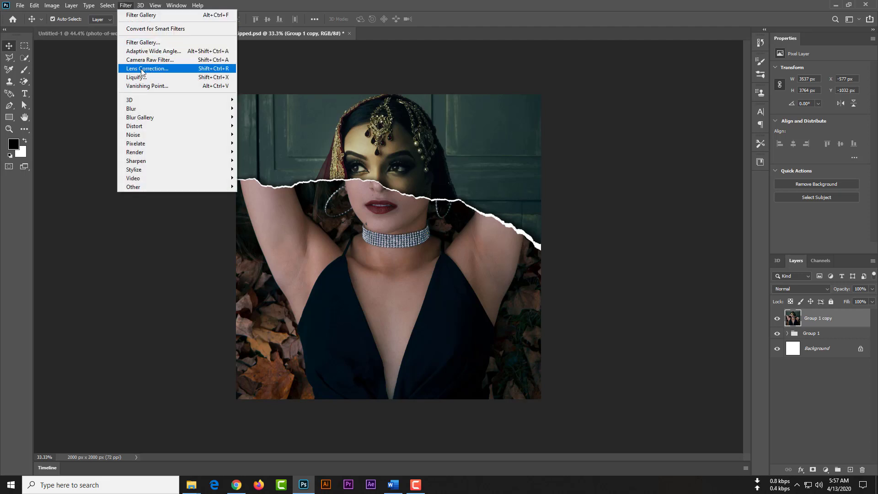
pyautogui.click(142, 43)
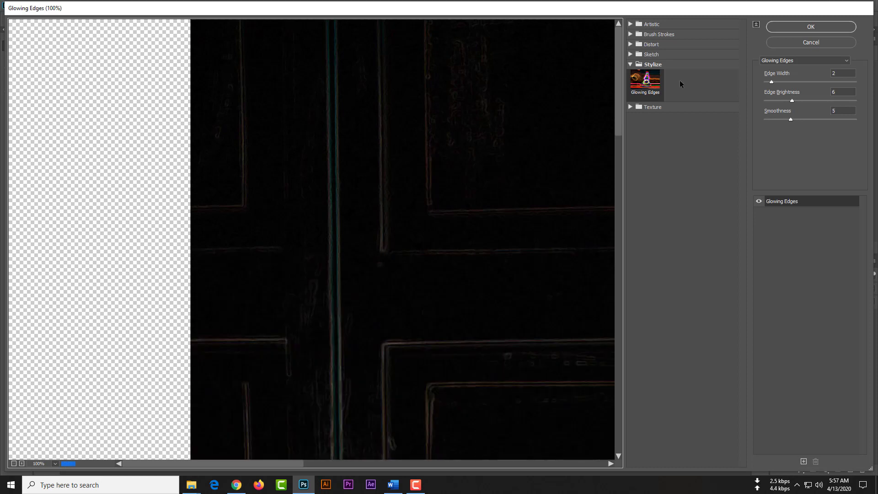
pyautogui.hotkey('ctrl', '0')
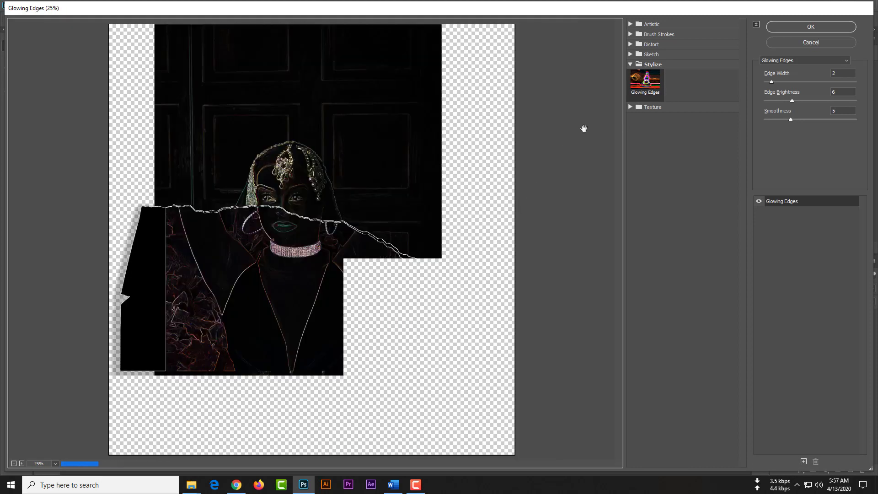
pyautogui.click(631, 54)
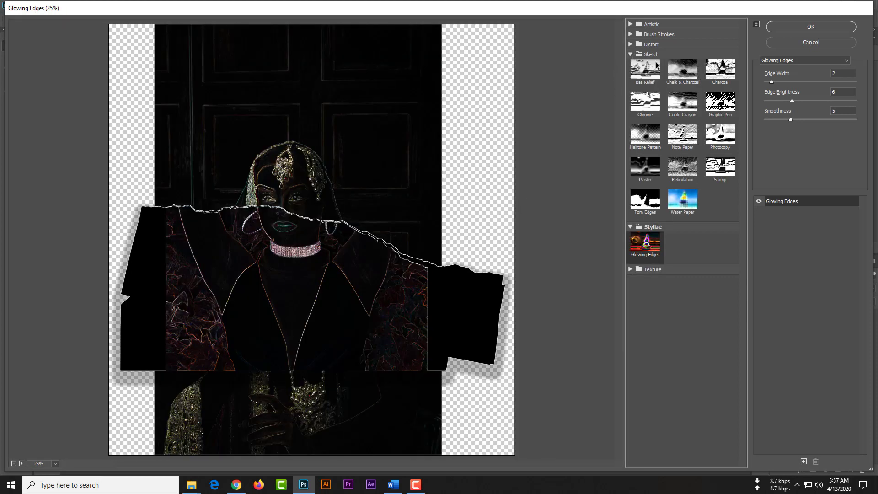
pyautogui.click(655, 139)
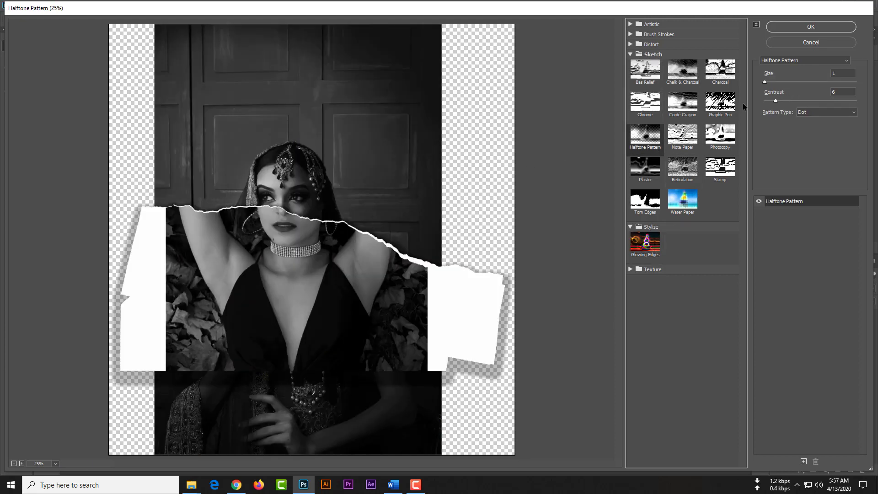
# Set the Halftone Pattern Size to 4 and Contrast to 8.
pyautogui.press('Tab')
pyautogui.write('3')
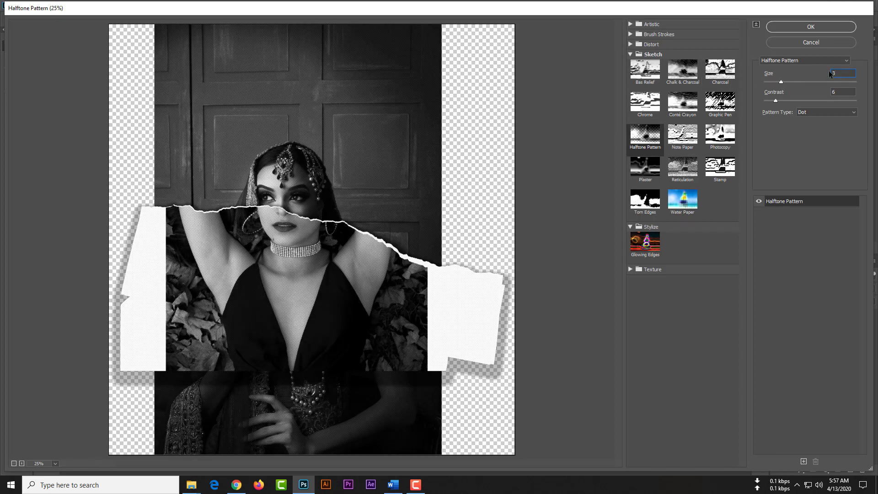
pyautogui.write('5')
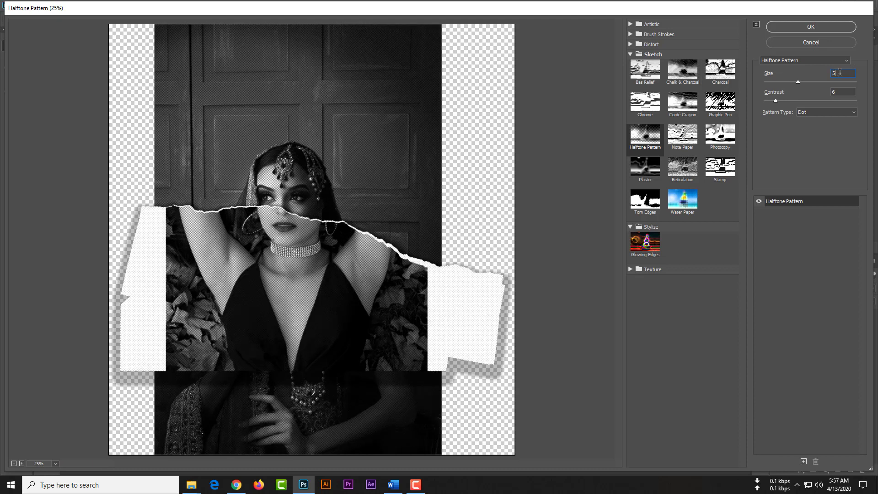
pyautogui.write('4')
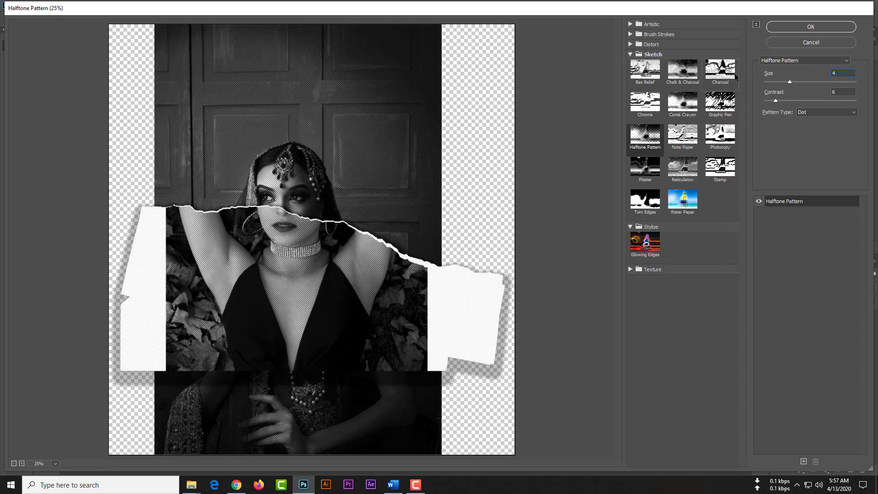
pyautogui.press('Tab')
pyautogui.write('515')
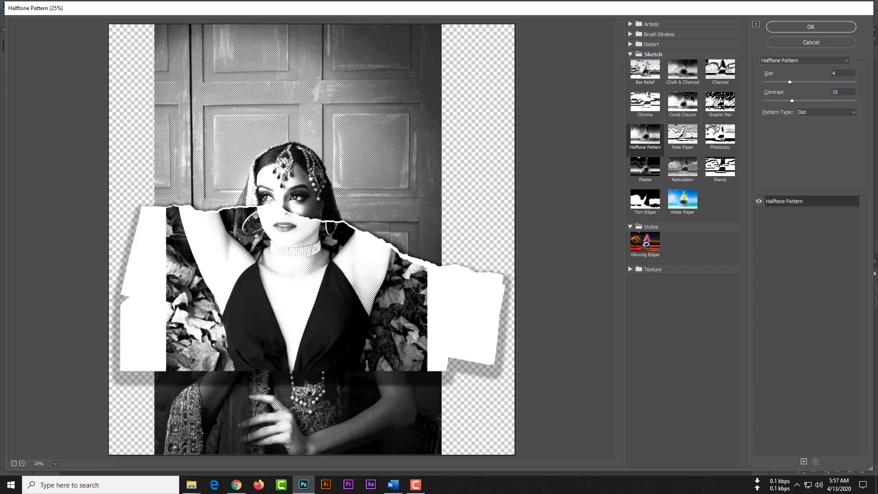
pyautogui.click(774, 93)
pyautogui.write('10')
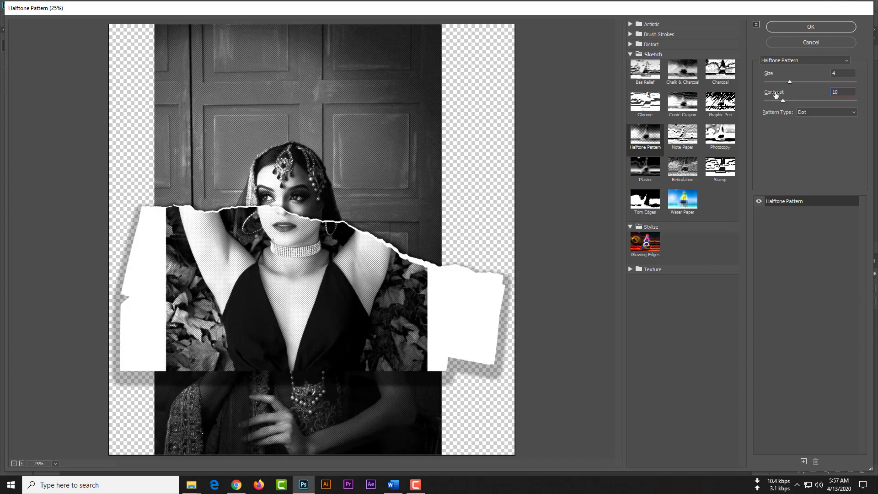
pyautogui.click(775, 92)
pyautogui.write('8')
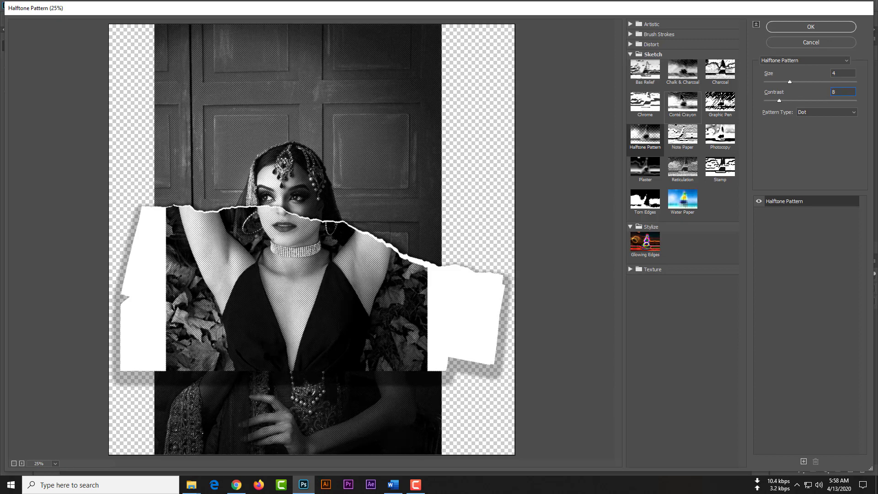
# Compare Line and Dot pattern types, then apply the halftone with the Circle pattern type.
pyautogui.click(814, 112)
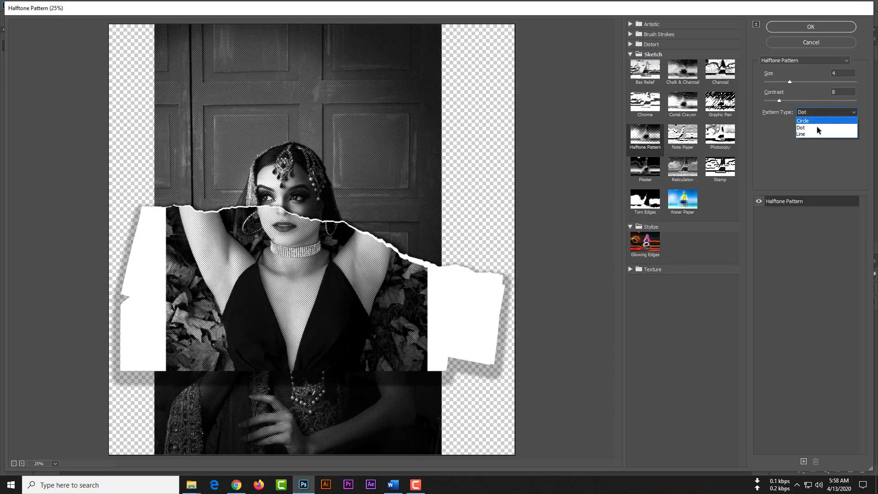
pyautogui.click(816, 134)
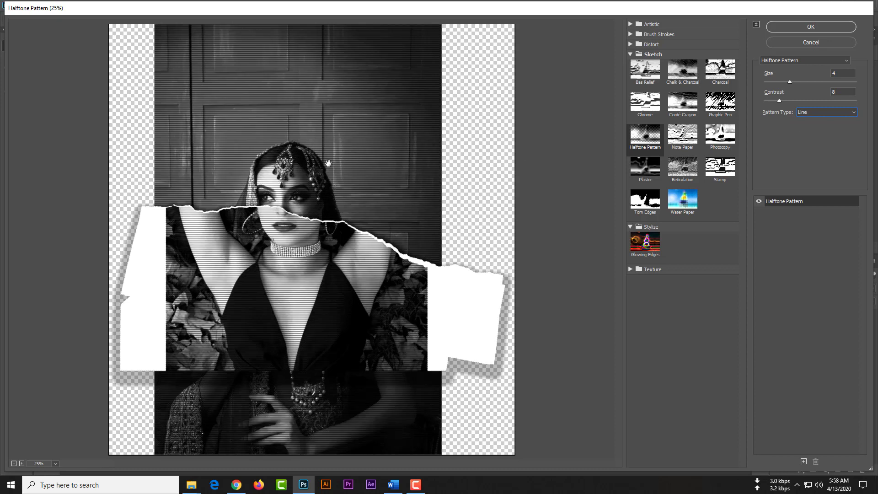
pyautogui.click(805, 112)
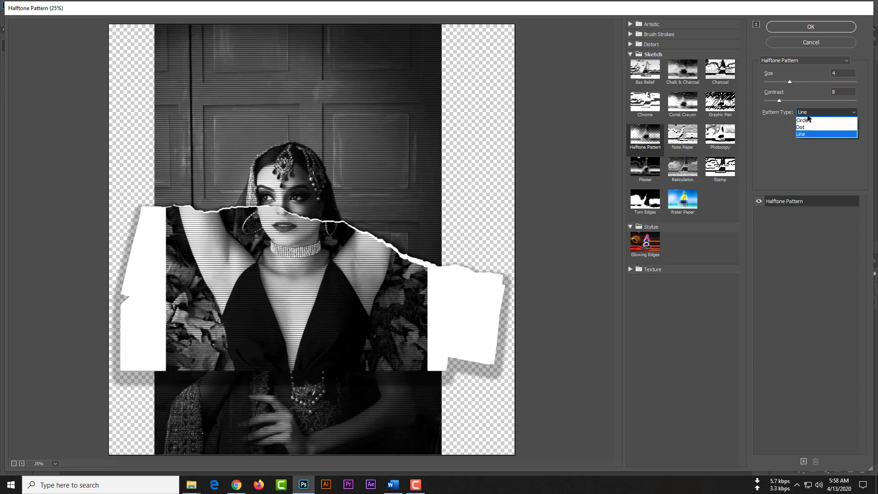
pyautogui.click(807, 125)
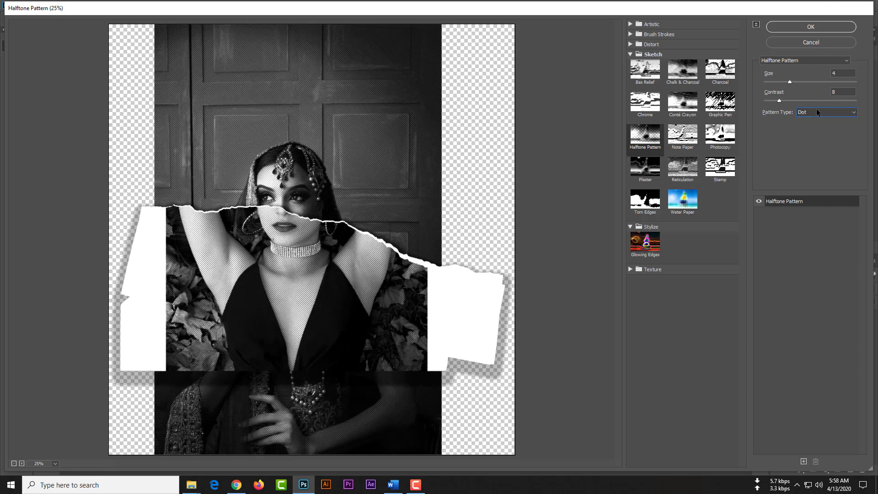
pyautogui.click(811, 112)
pyautogui.click(814, 122)
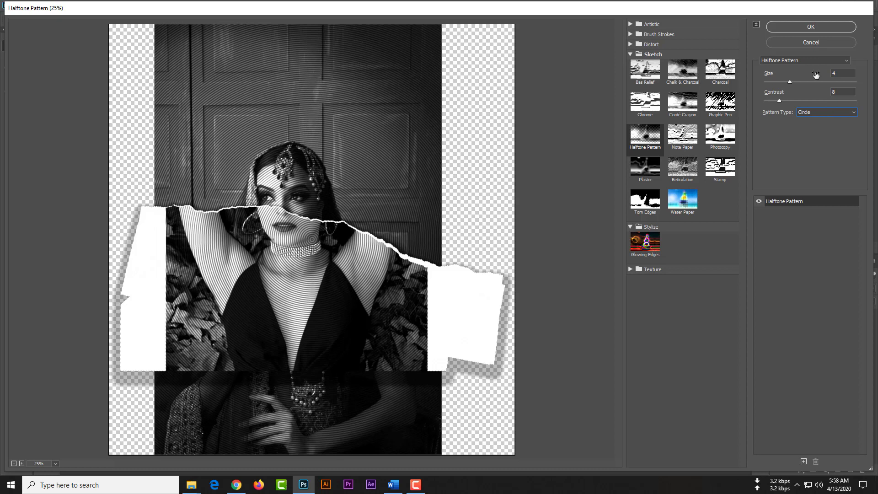
pyautogui.click(811, 27)
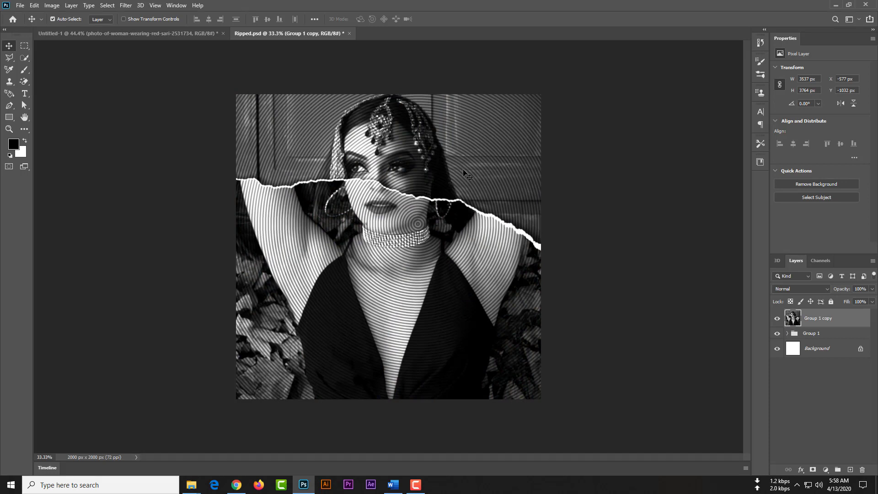
# Undo the circle halftone on Group 1 copy.
pyautogui.hotkey('ctrl', 'z')
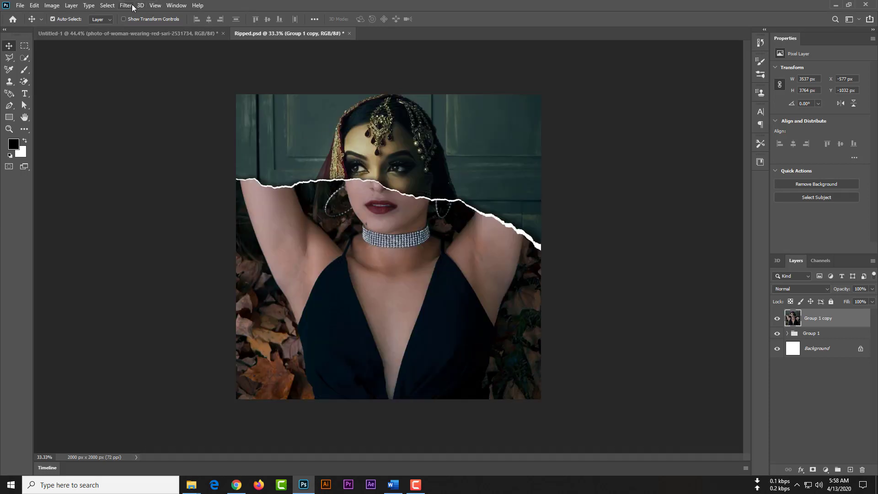
pyautogui.click(132, 7)
pyautogui.press('Escape')
# Reapply the Halftone Pattern with Line type (size 4, contrast 8) to Group 1 copy.
pyautogui.hotkey('ctrl', 'alt', 'f')
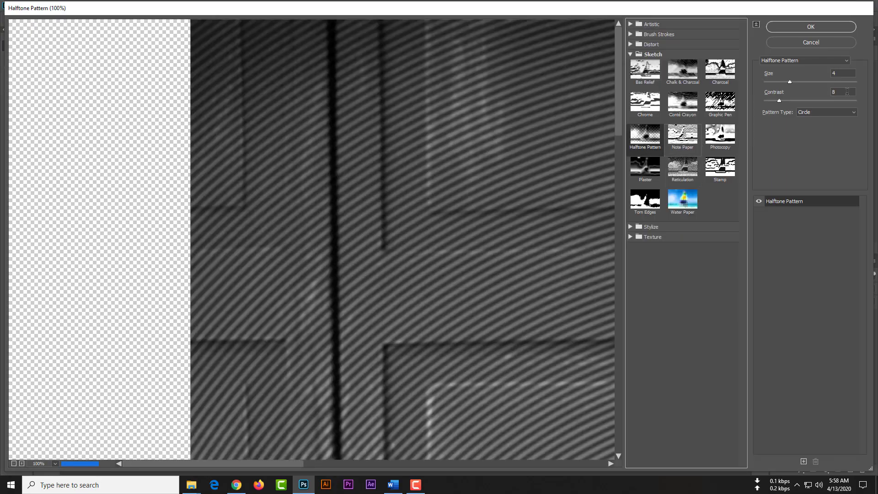
pyautogui.click(815, 114)
pyautogui.click(813, 125)
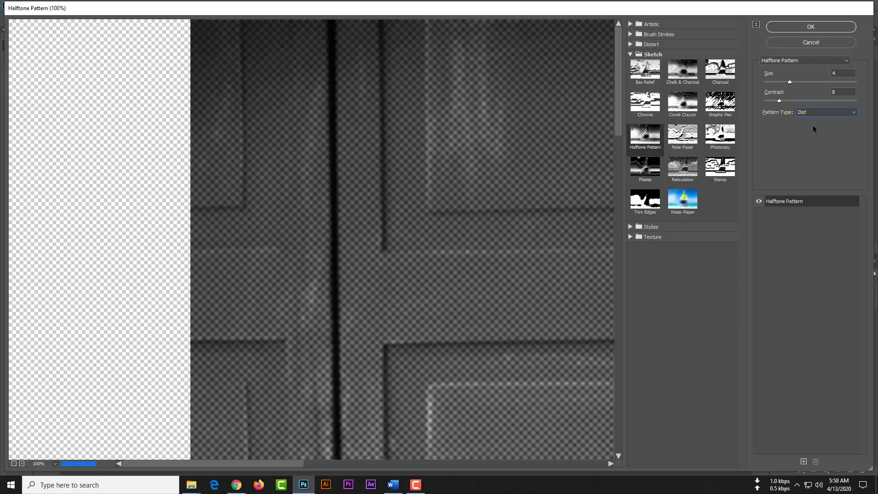
pyautogui.click(814, 112)
pyautogui.click(811, 134)
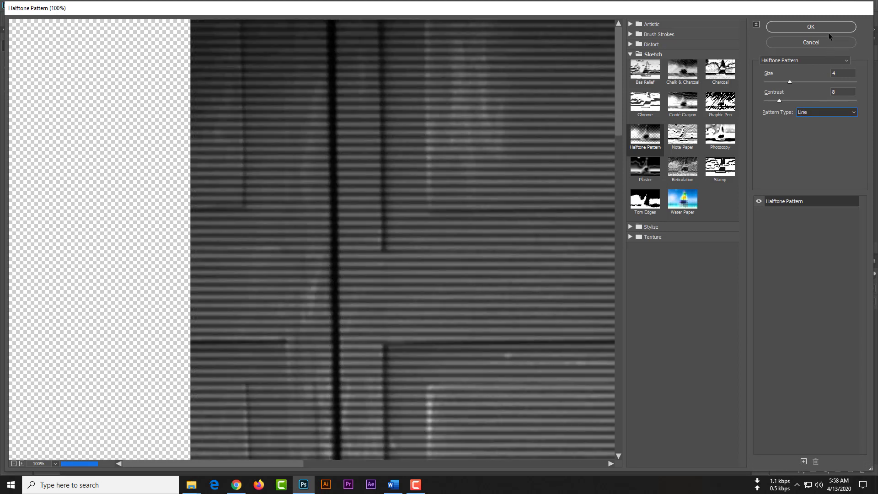
pyautogui.click(825, 28)
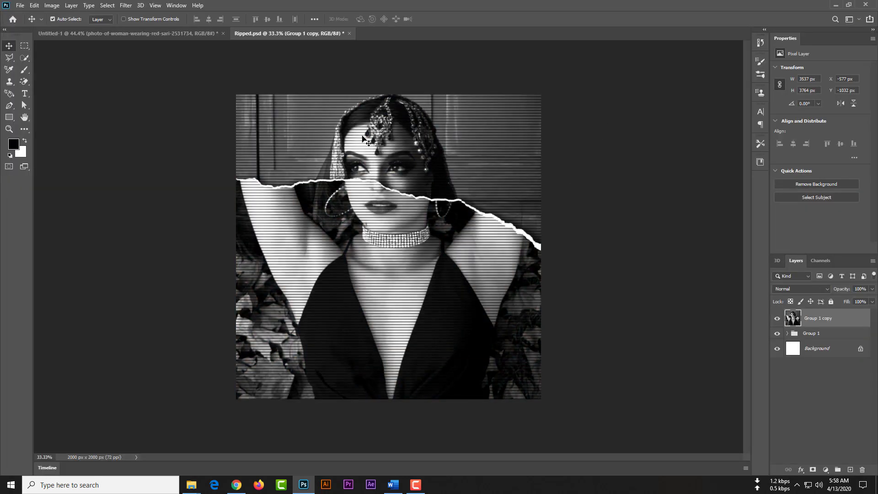